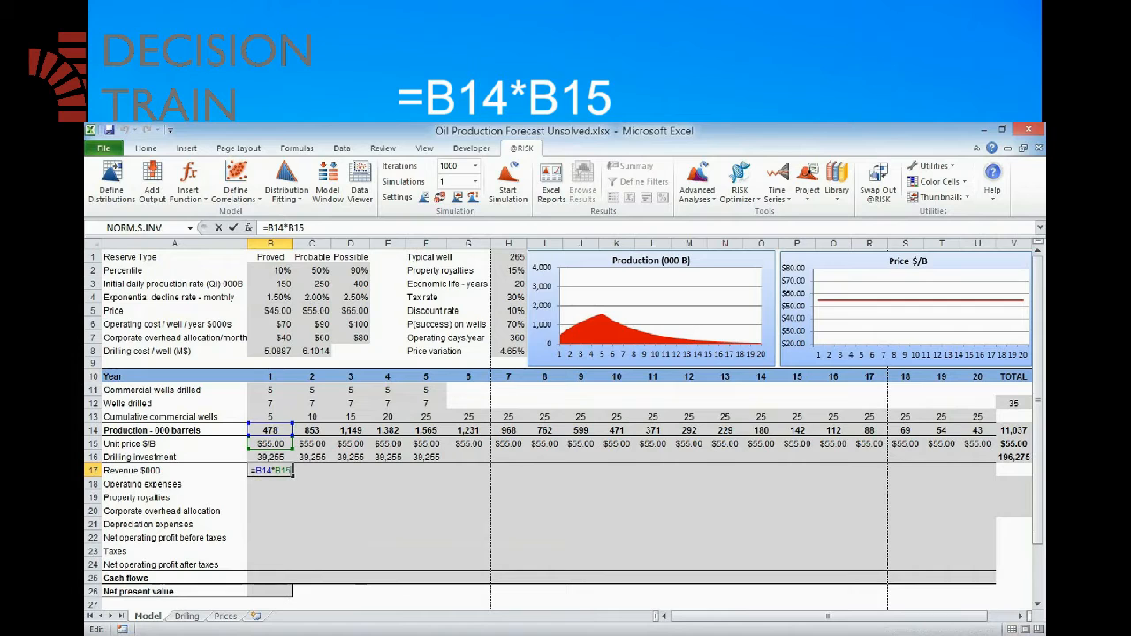
# Confirm the year 1 revenue formula =B14*B15 and enter =RiskCompound(B13,RiskPert(MinOpCost,MLOpCost,MaxOpCost)) in B18 for operating expenses
pyautogui.press('Return')
pyautogui.write('=')
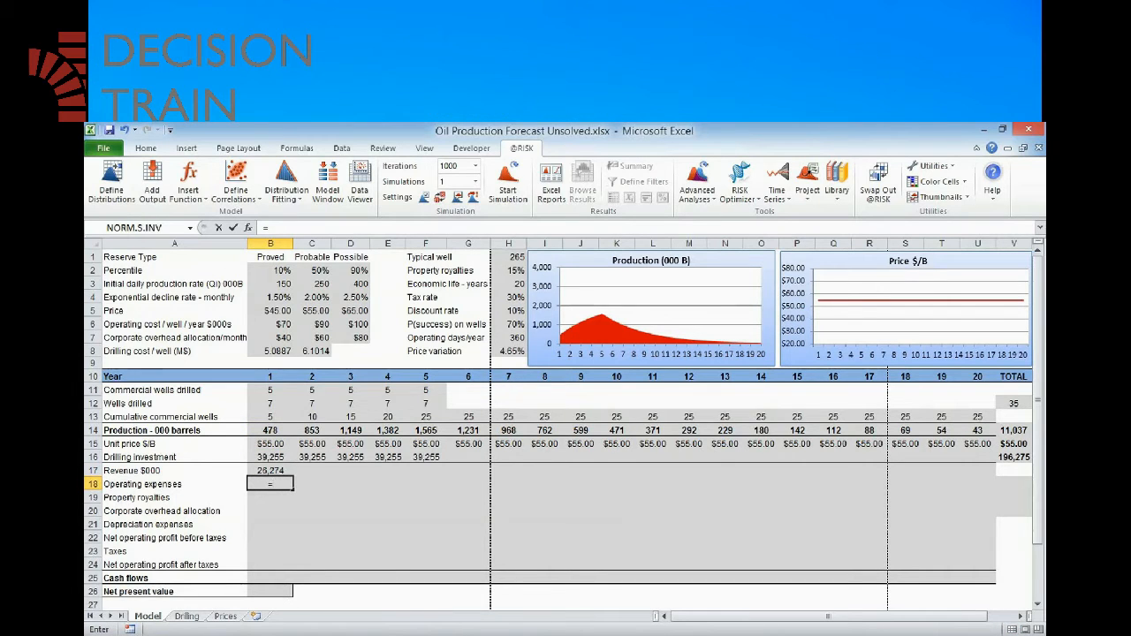
pyautogui.write('RISK')
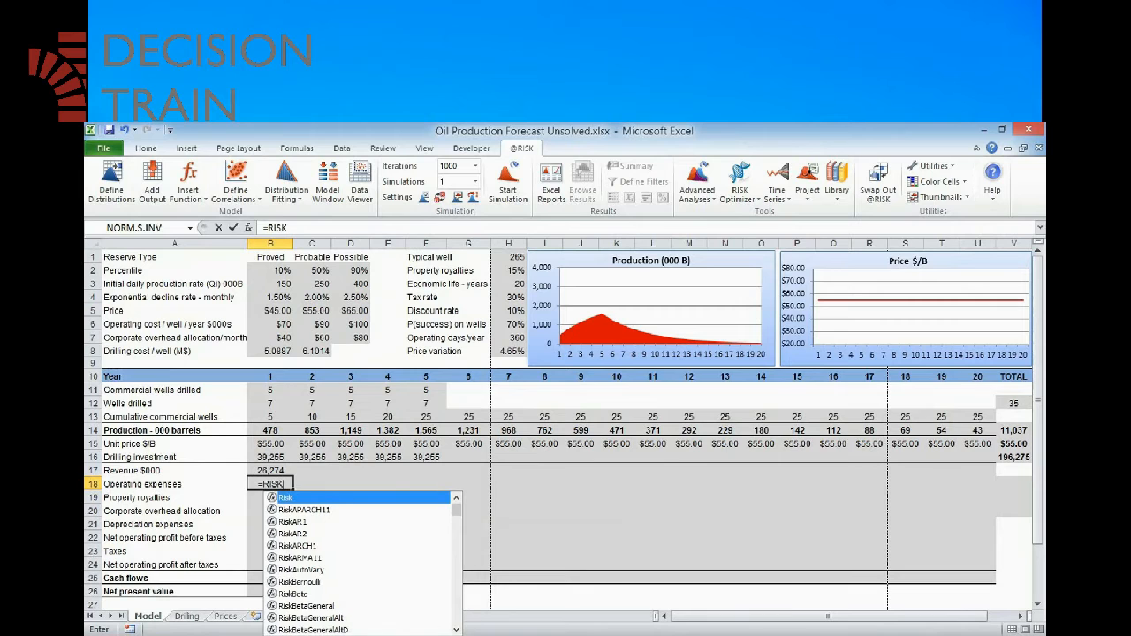
pyautogui.write('COMPOUND(')
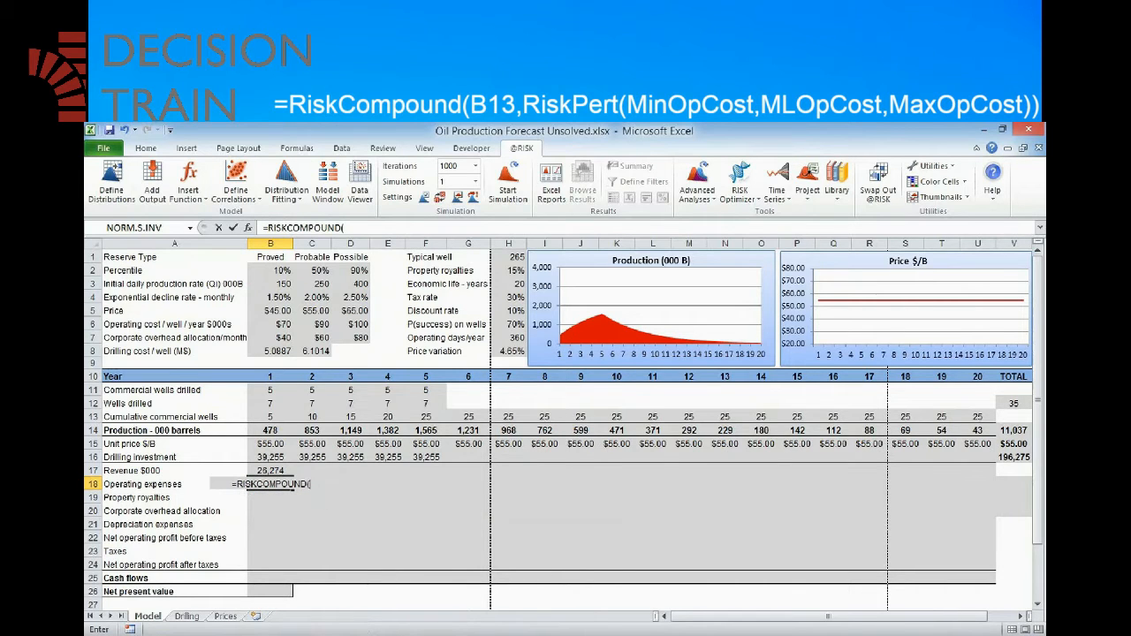
pyautogui.write('B13,RIS')
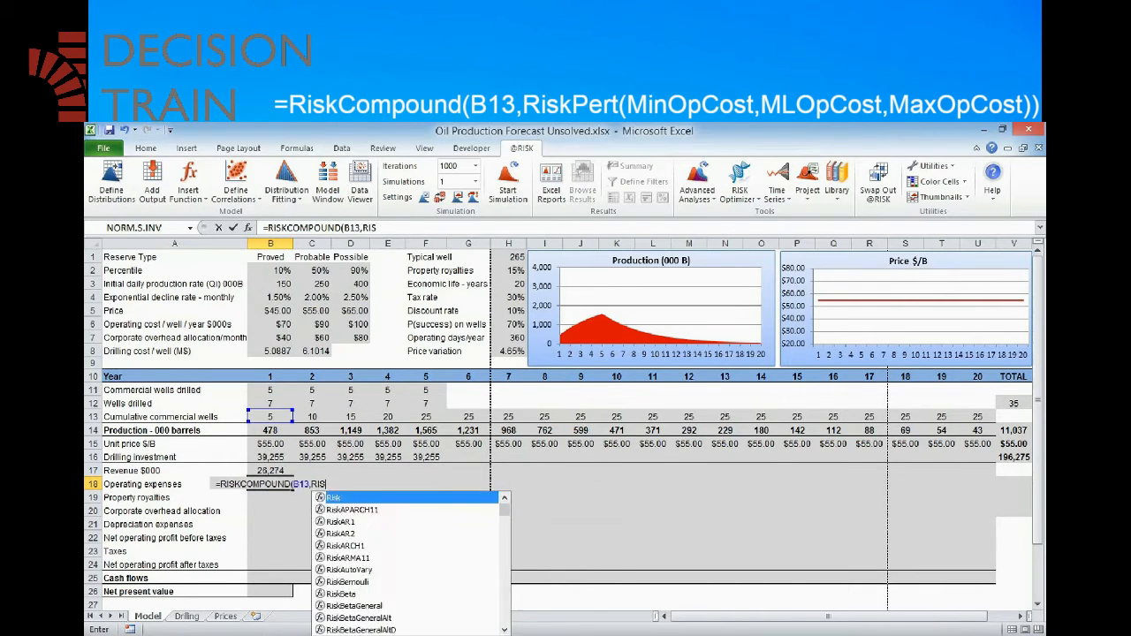
pyautogui.write('KPERT(')
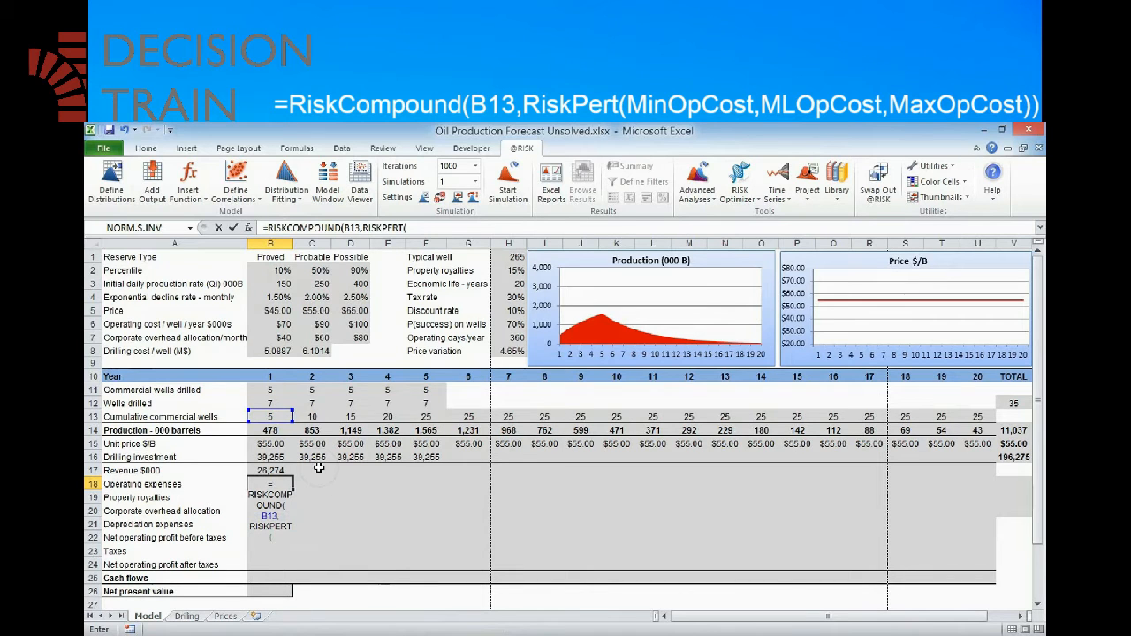
pyautogui.click(279, 323)
pyautogui.write(',')
pyautogui.click(311, 326)
pyautogui.write(',')
pyautogui.click(350, 325)
pyautogui.write('))')
pyautogui.hotkey('ctrl', 'Return')
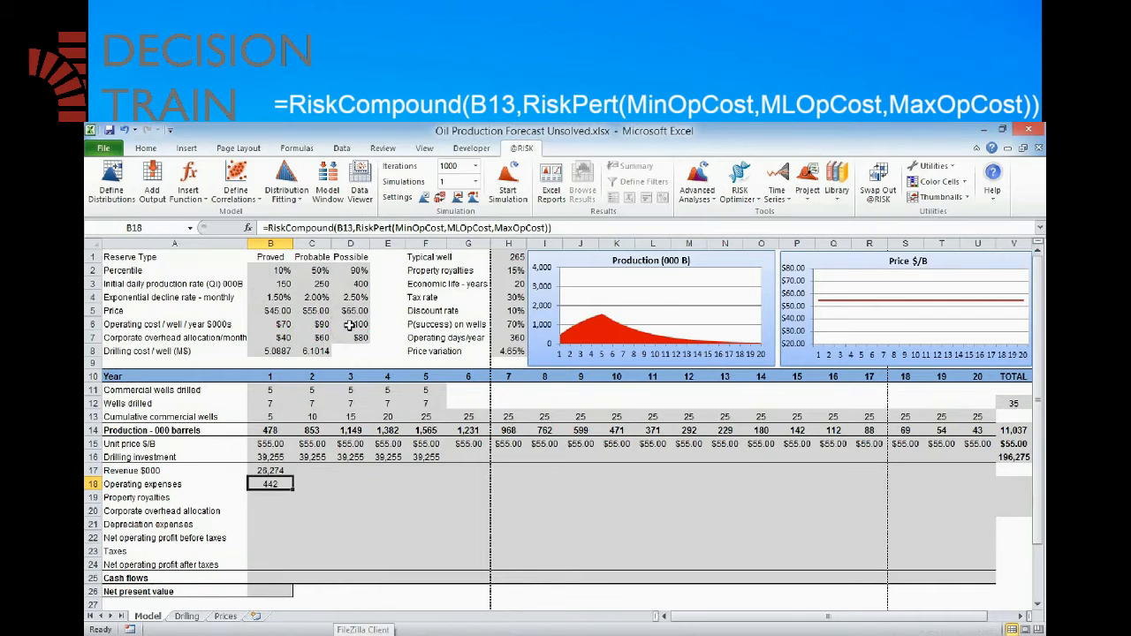
pyautogui.press('F2')
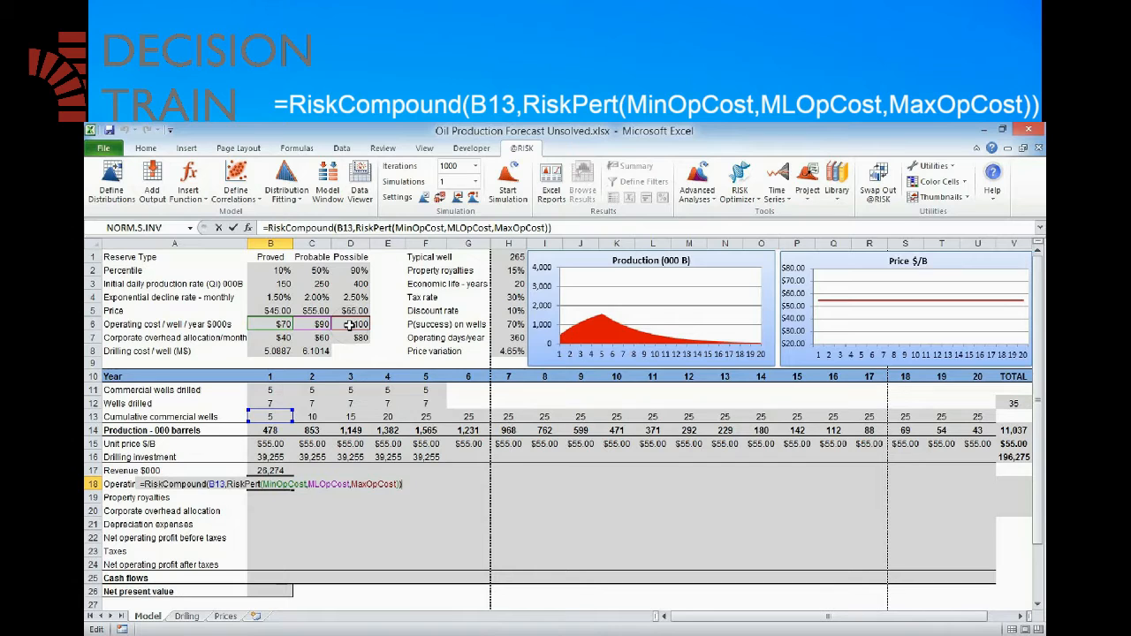
pyautogui.press('Return')
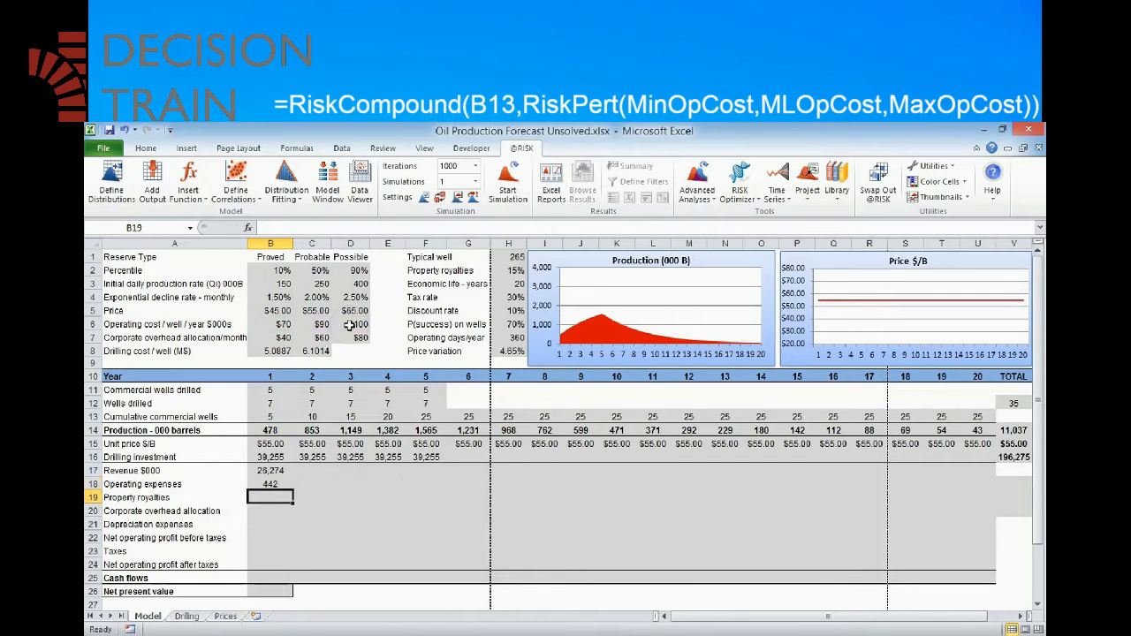
# Enter the year 1 property royalties formula =Royalty*B17 in cell B19
pyautogui.write('=')
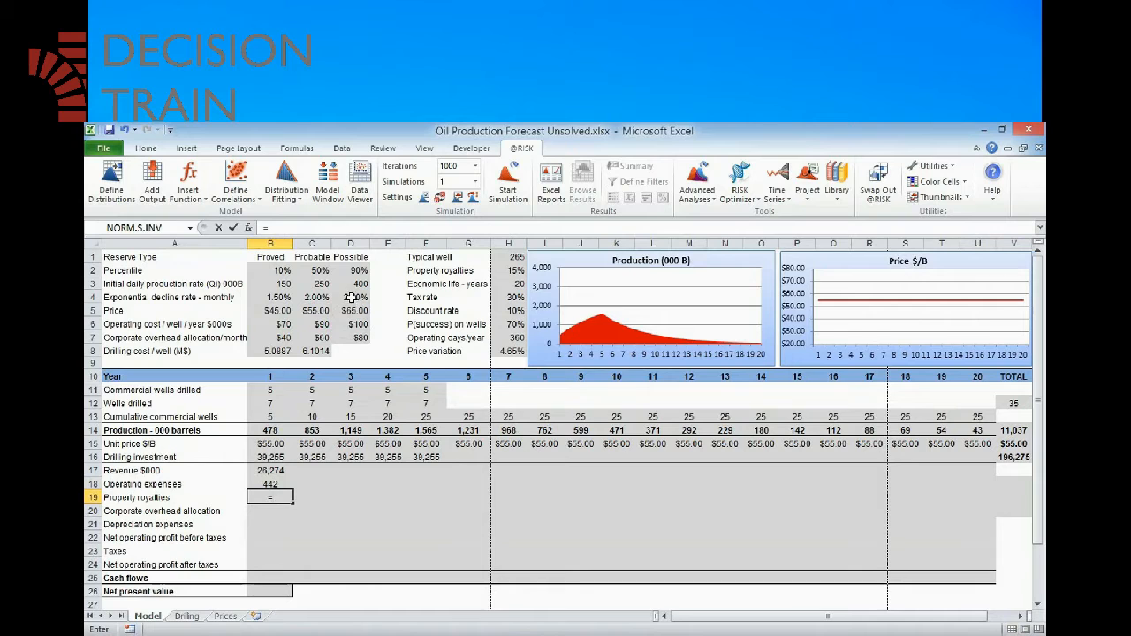
pyautogui.click(508, 271)
pyautogui.write('*B17')
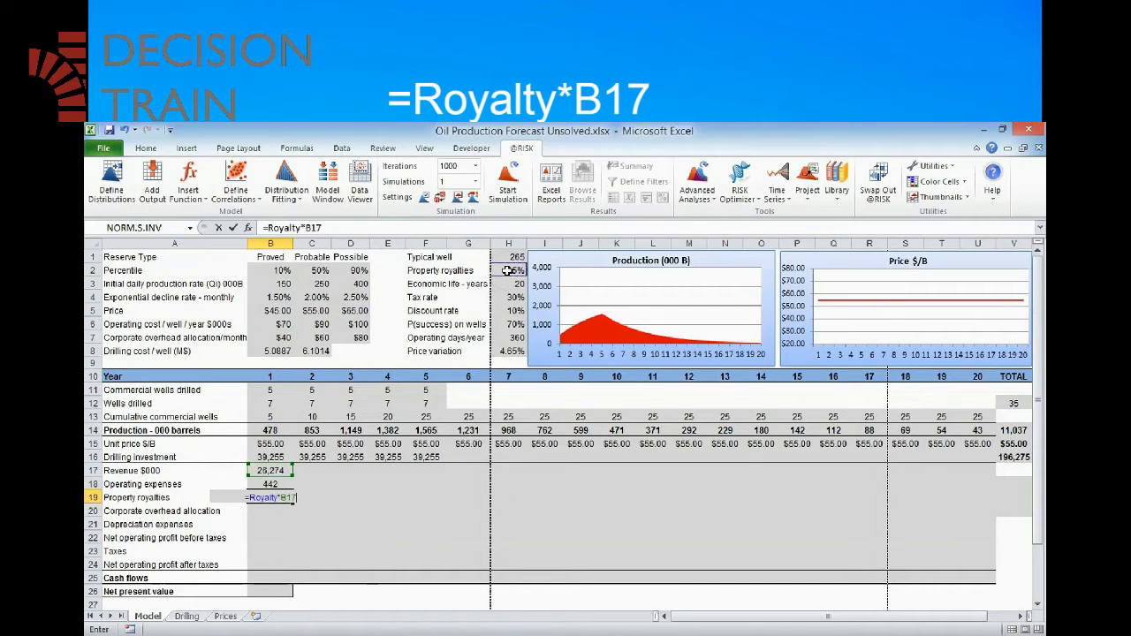
pyautogui.press('Return')
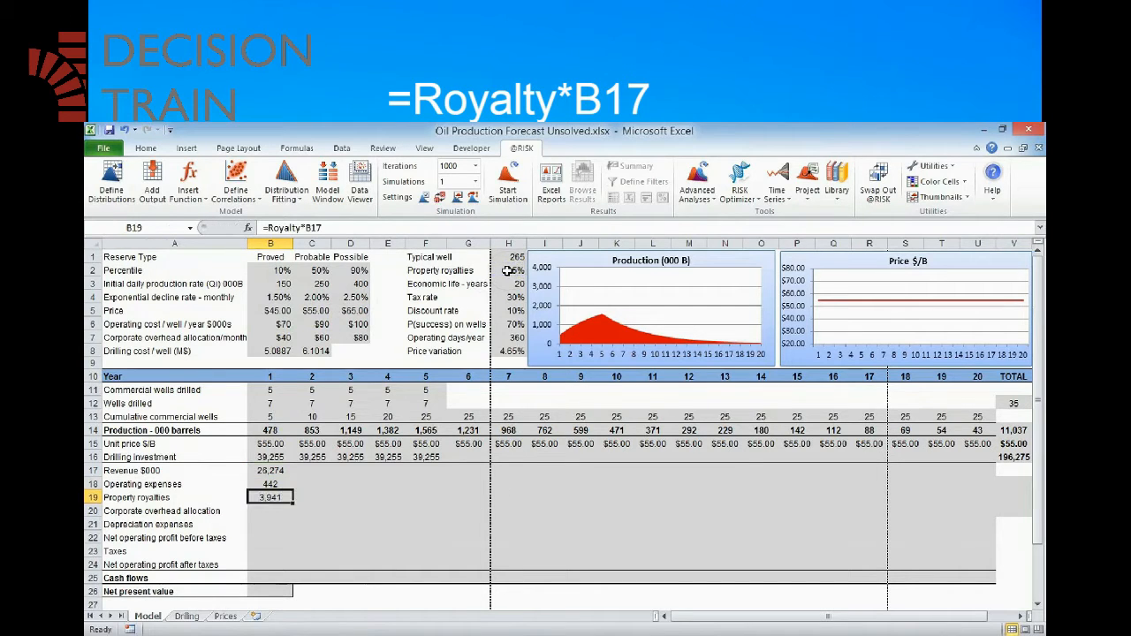
pyautogui.press('F2')
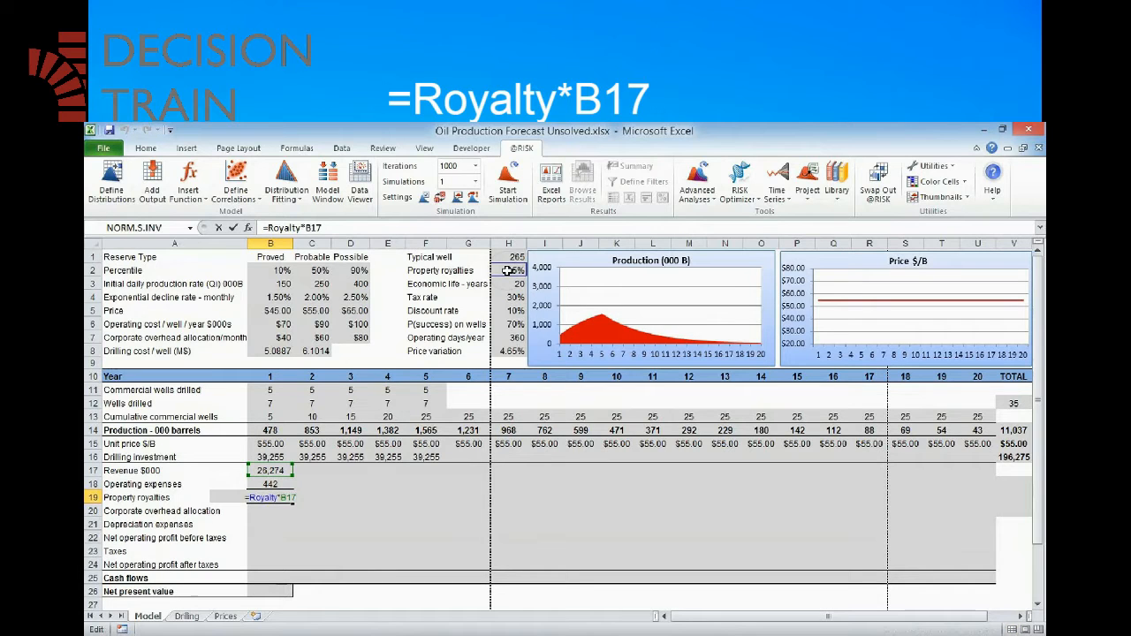
pyautogui.press('Return')
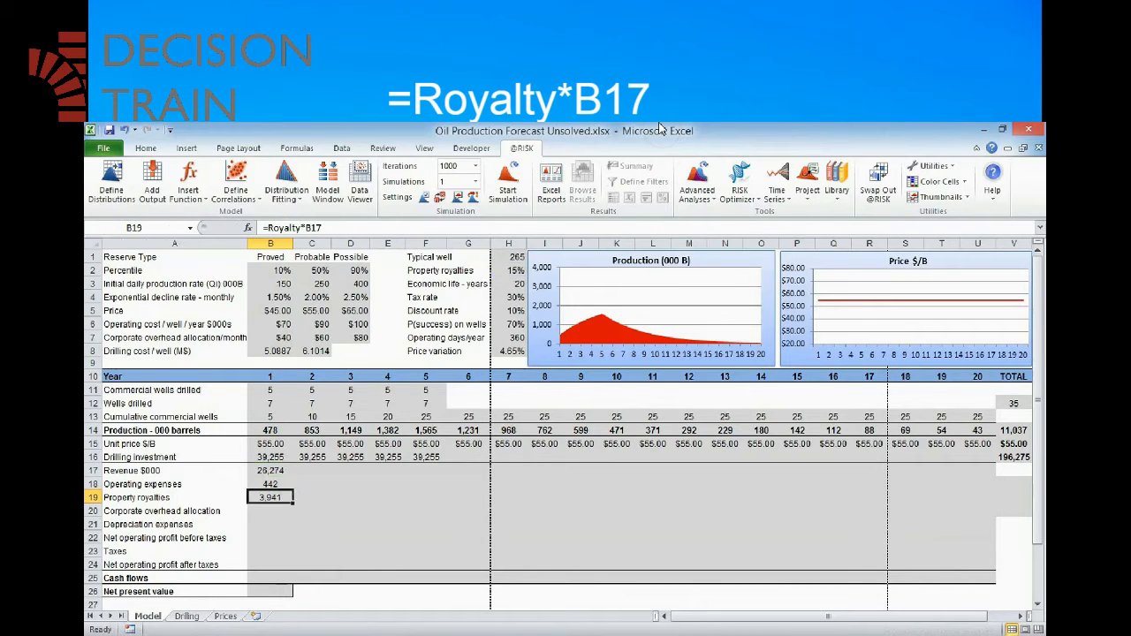
# Enter =RiskCompound(12,RiskPert(MinOHCost,MLOHCost,MaxOHCost)) in B20 as the year 1 corporate overhead allocation
pyautogui.write('=')
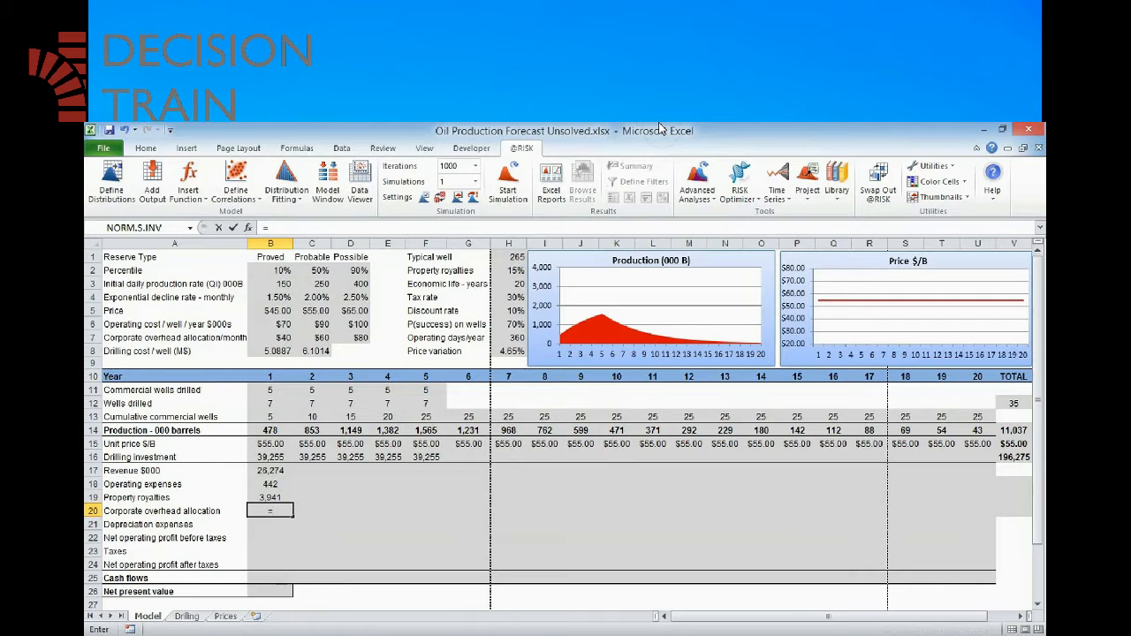
pyautogui.write('RISKCOMPOU')
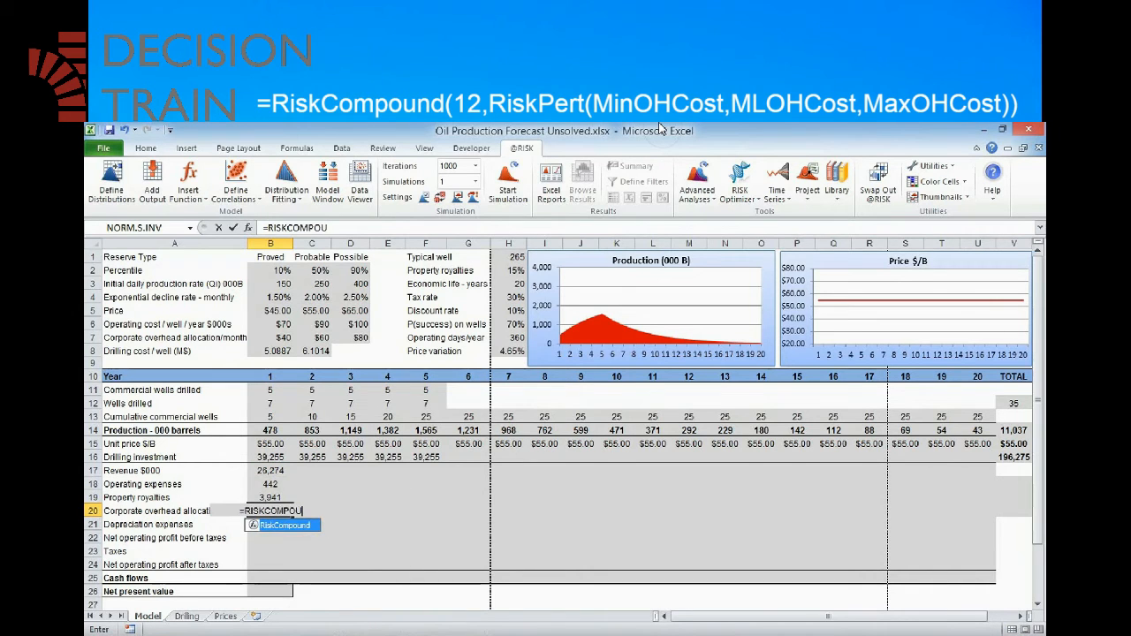
pyautogui.write('ND(12,RISKPERT(')
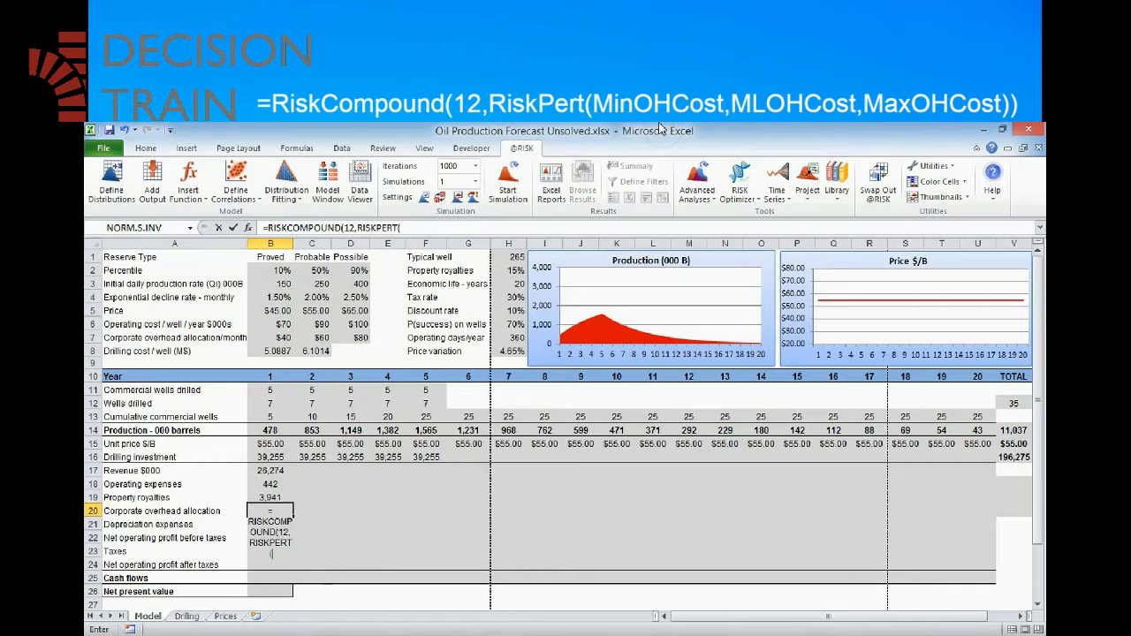
pyautogui.click(265, 337)
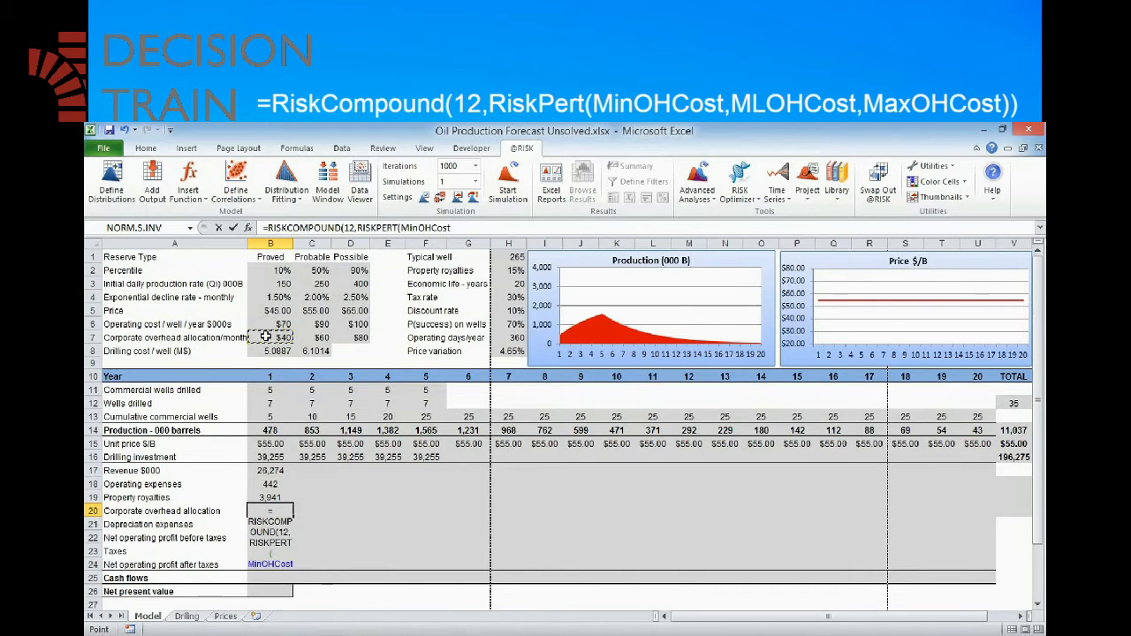
pyautogui.write(',')
pyautogui.click(317, 337)
pyautogui.write(',MLOHCost,')
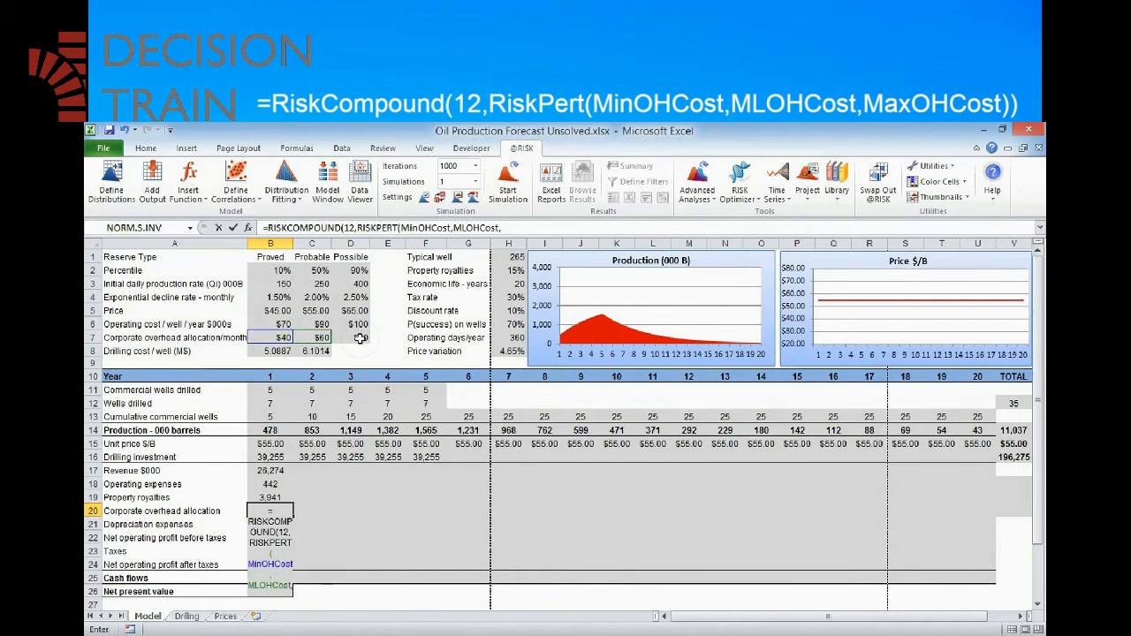
pyautogui.click(361, 337)
pyautogui.write(')')
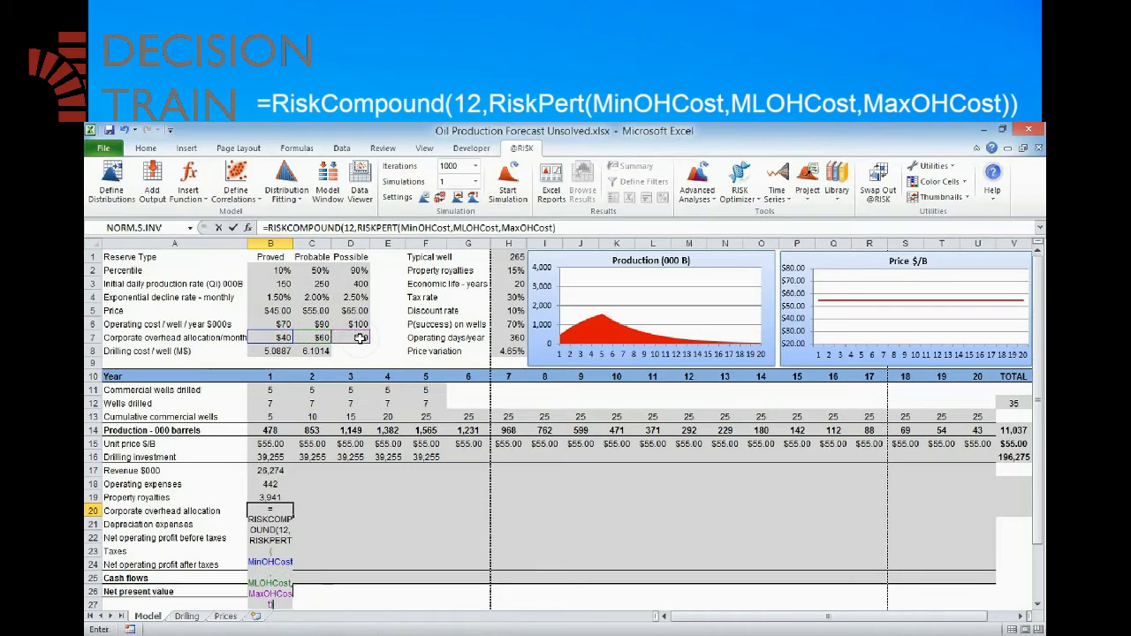
pyautogui.write(')')
pyautogui.hotkey('ctrl', 'Return')
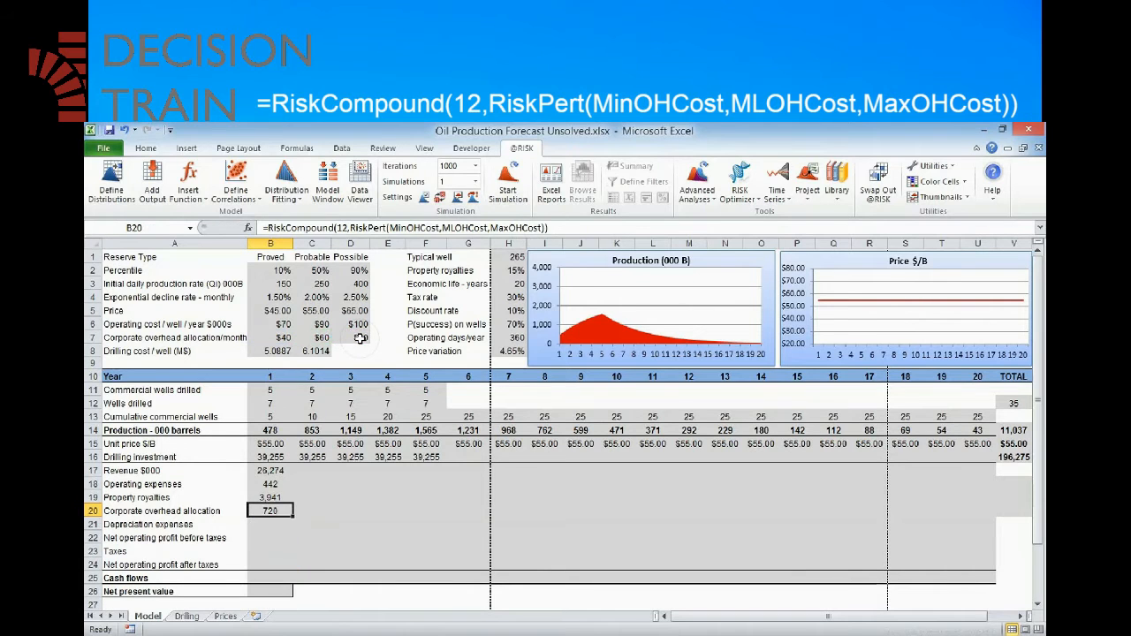
pyautogui.press('F2')
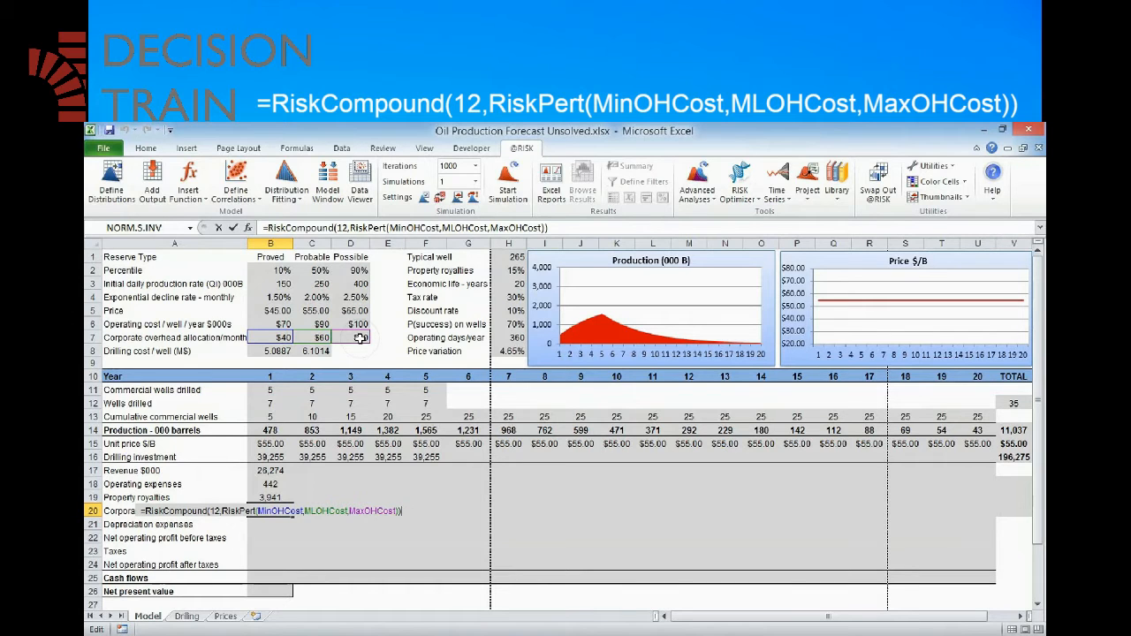
pyautogui.press('Return')
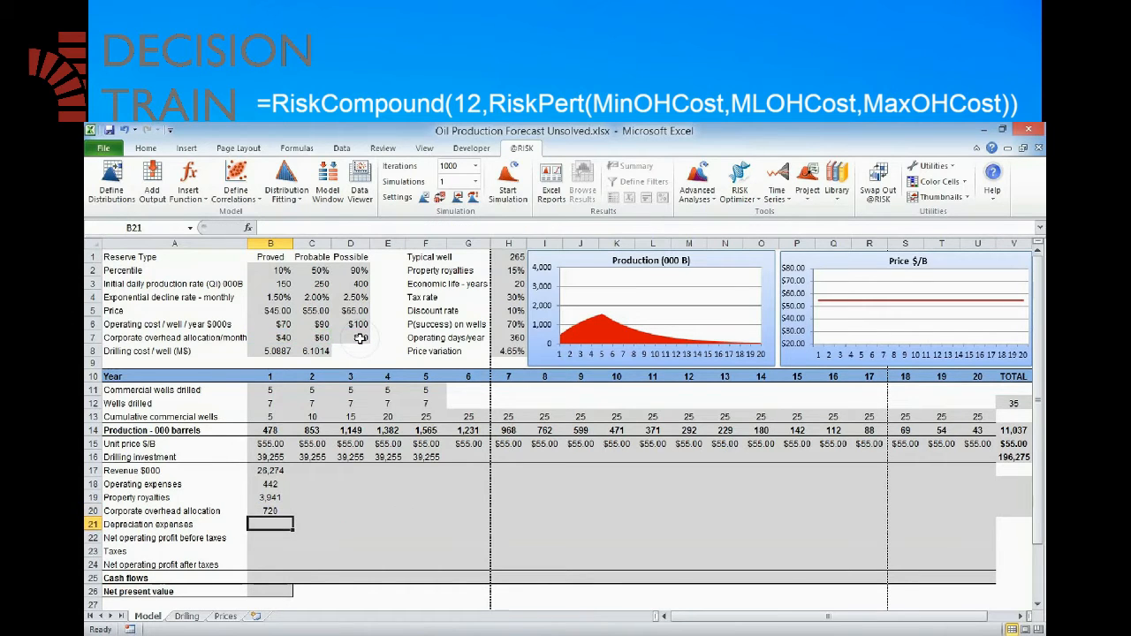
# Enter the year 1 depreciation formula =B16/EconLife in cell B21
pyautogui.write('=')
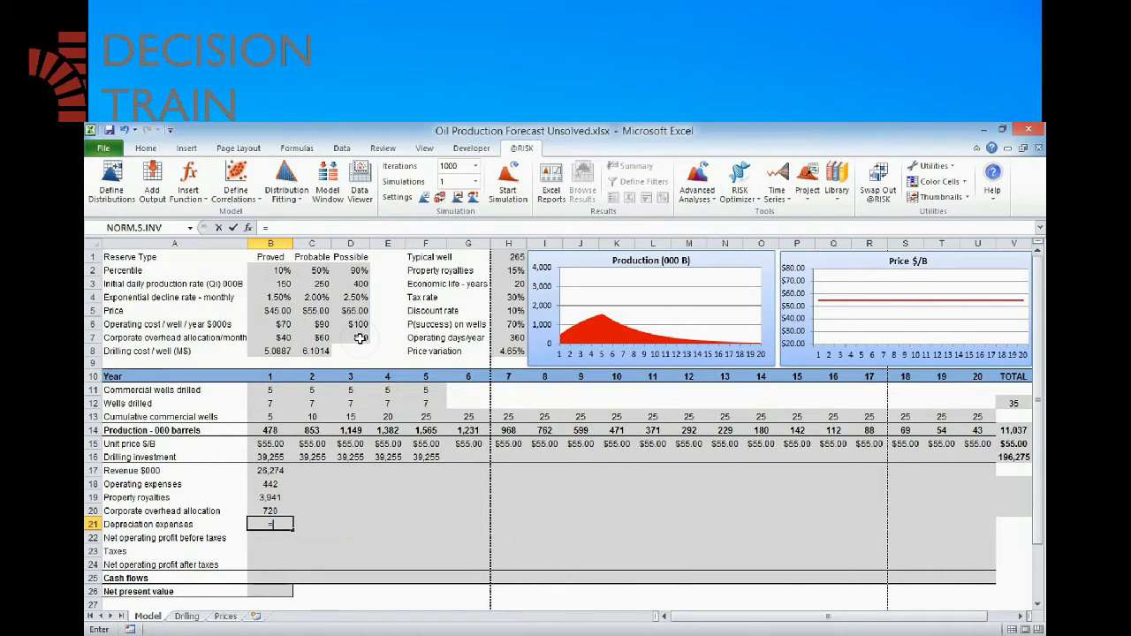
pyautogui.write('B16/')
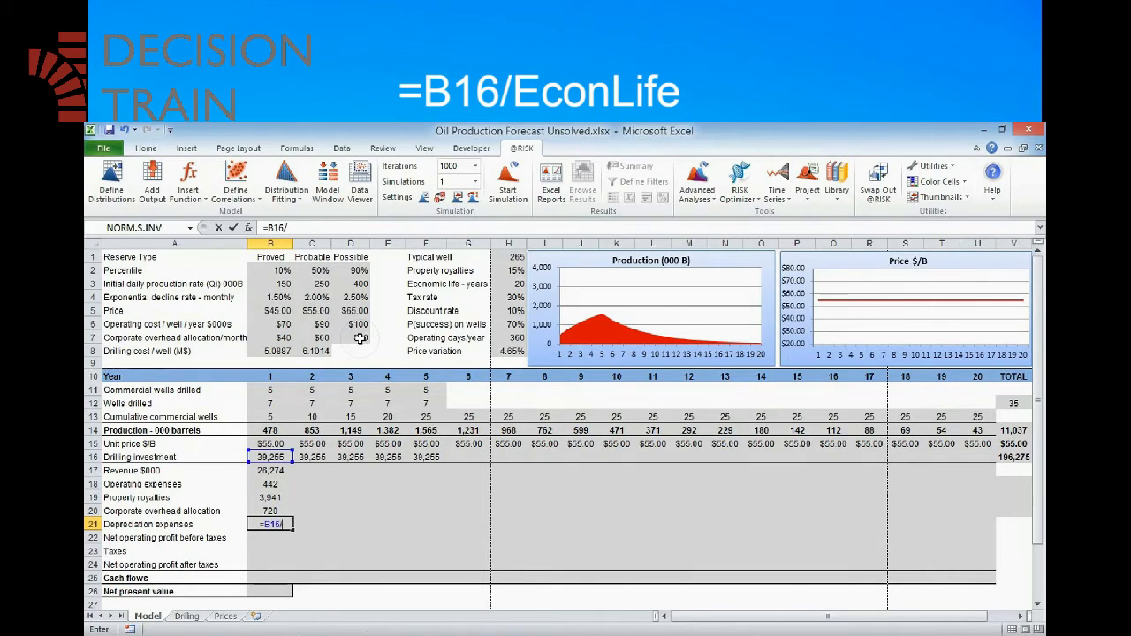
pyautogui.click(512, 288)
pyautogui.press('F2')
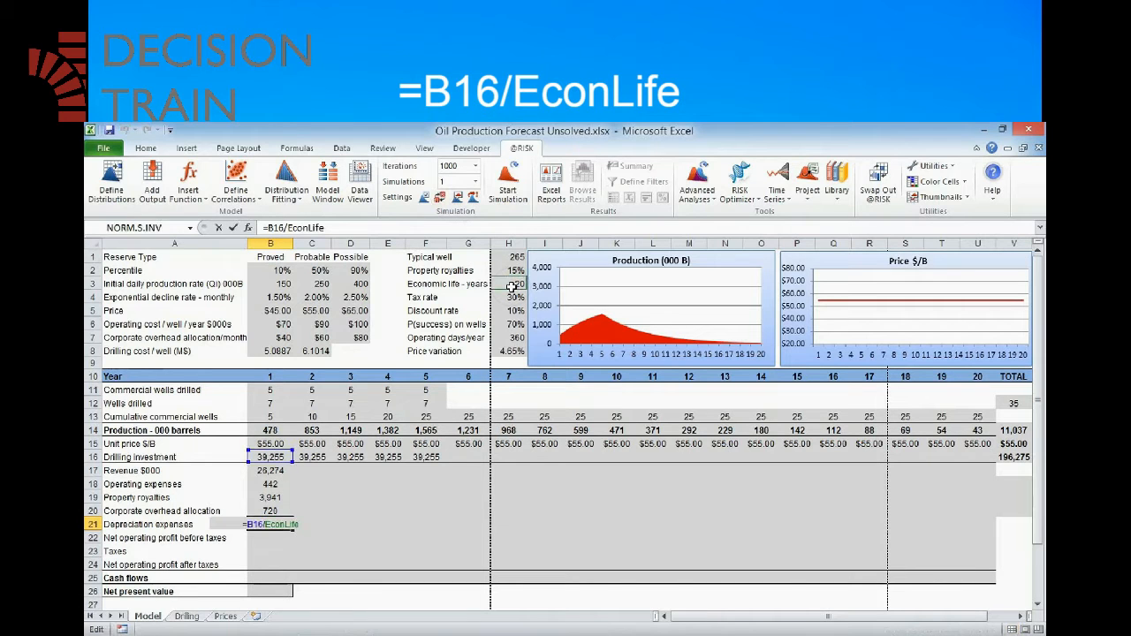
pyautogui.press('Tab')
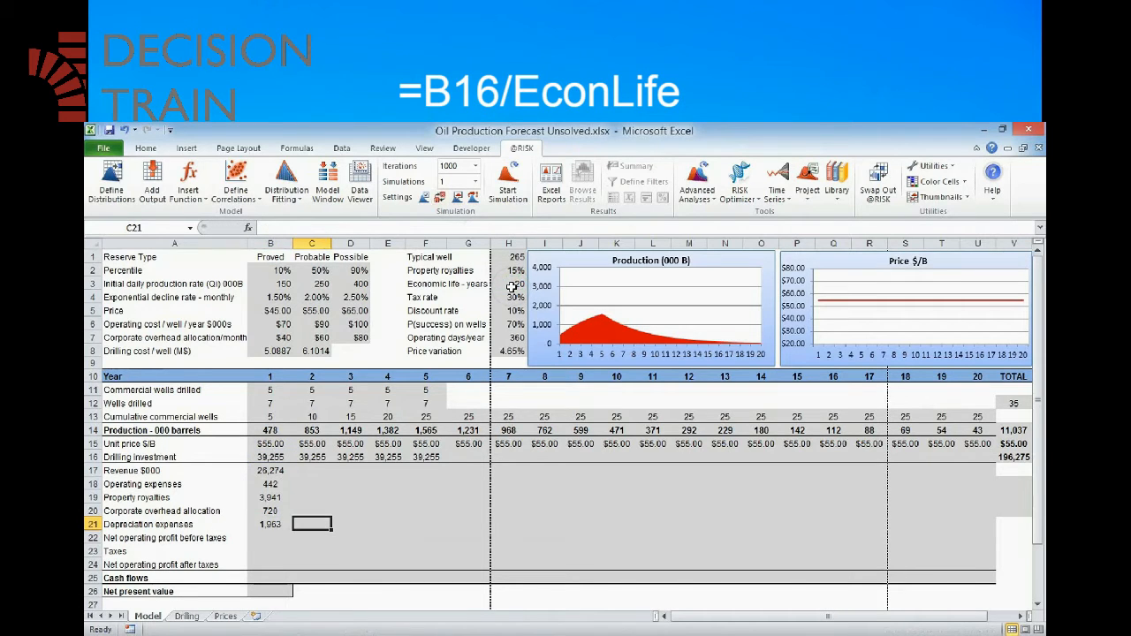
# Enter the year 2 depreciation formula =C16/EconLife+B21 in cell C21, adding the previous year's depreciation
pyautogui.write('=C16/')
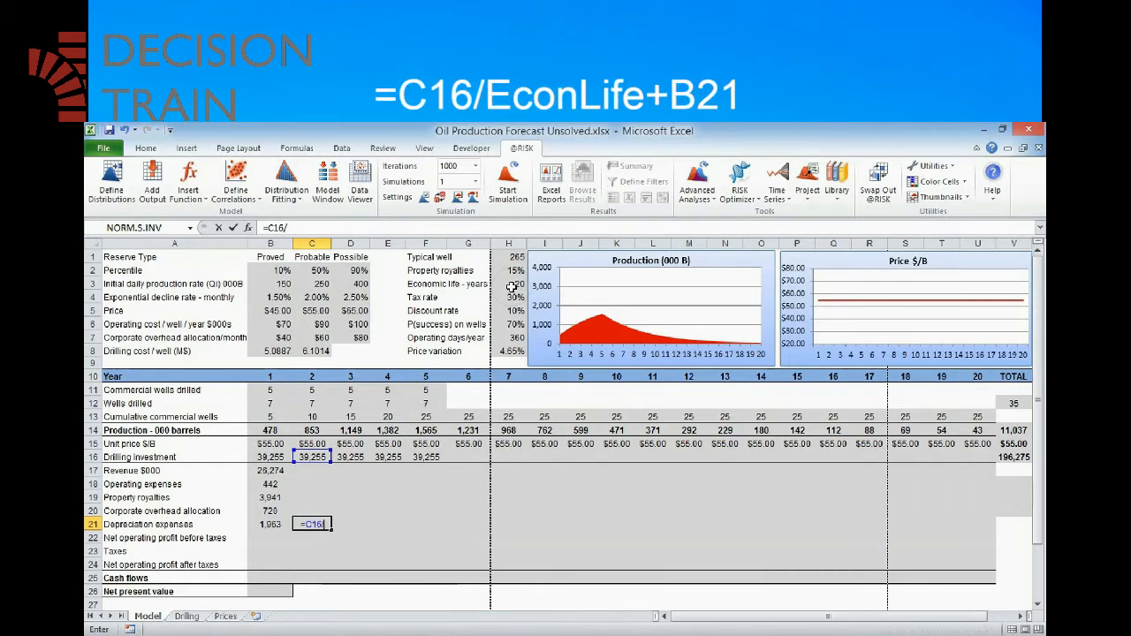
pyautogui.click(511, 287)
pyautogui.write('+')
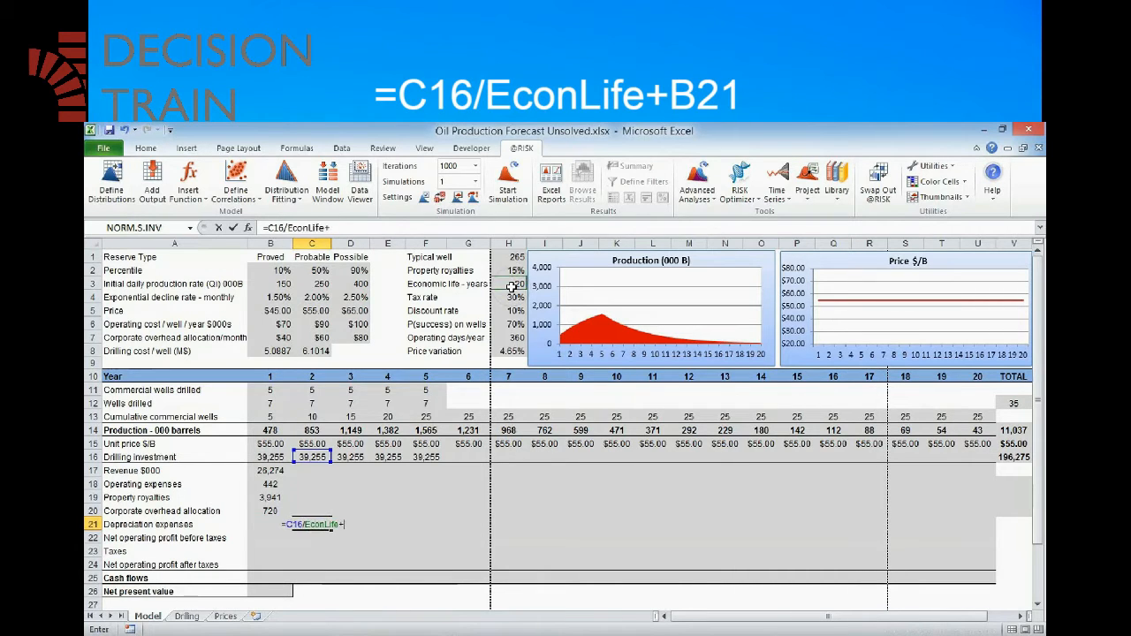
pyautogui.write('B21')
pyautogui.press('Return')
pyautogui.press('F2')
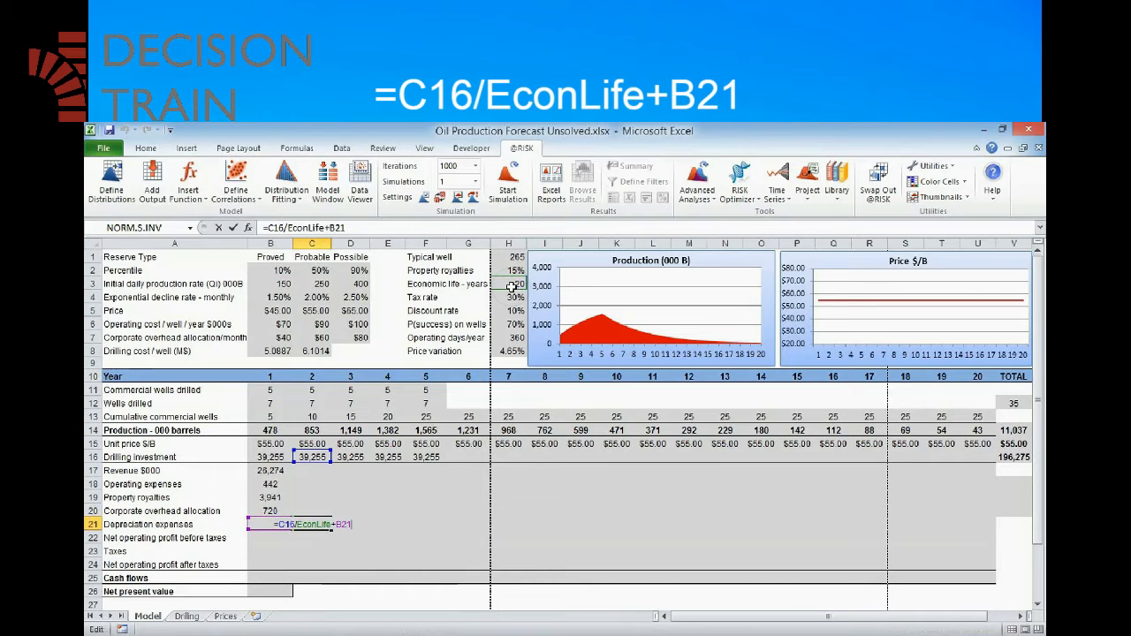
pyautogui.press('Return')
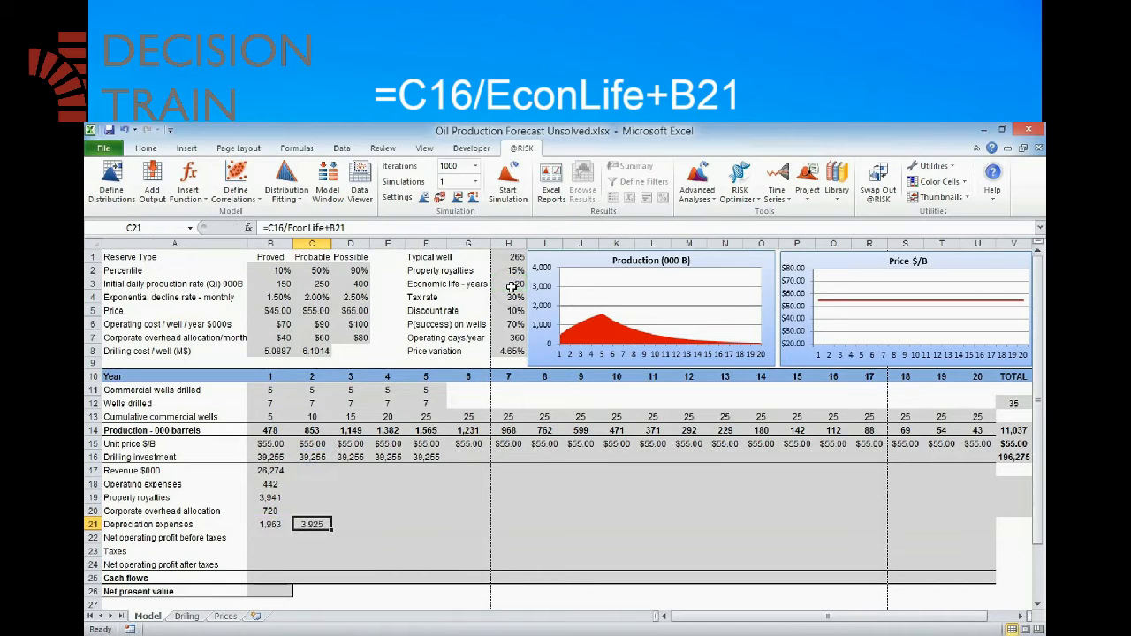
# Enter the year 1 net operating profit before taxes formula =B17-B18-B19-B20-B21 in cell B22
pyautogui.press('Left')
pyautogui.press('Down')
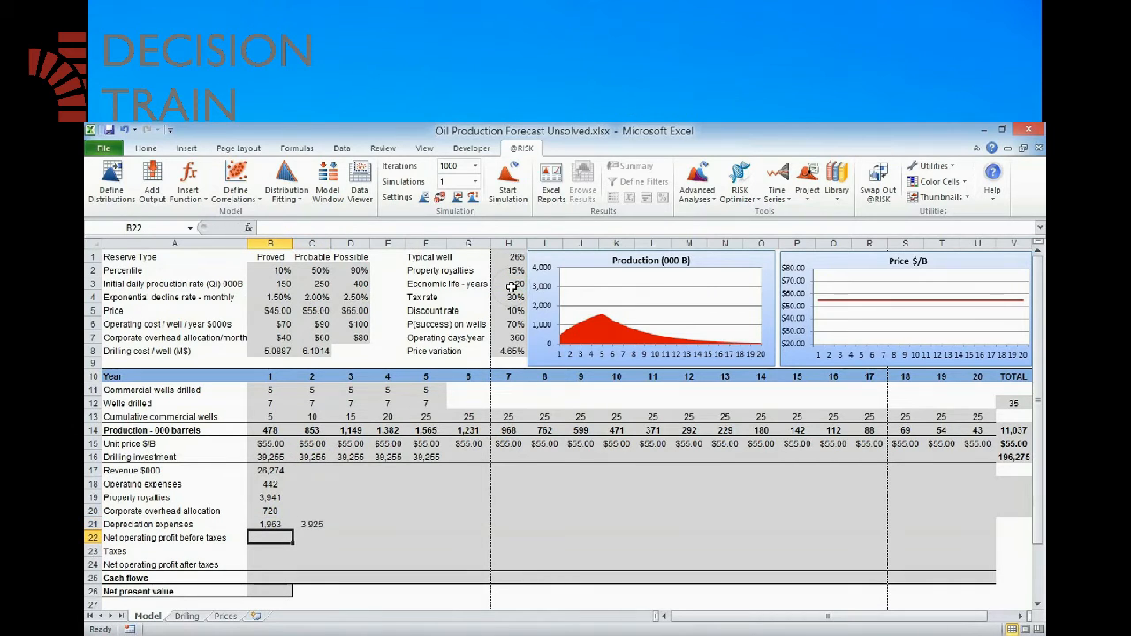
pyautogui.write('=')
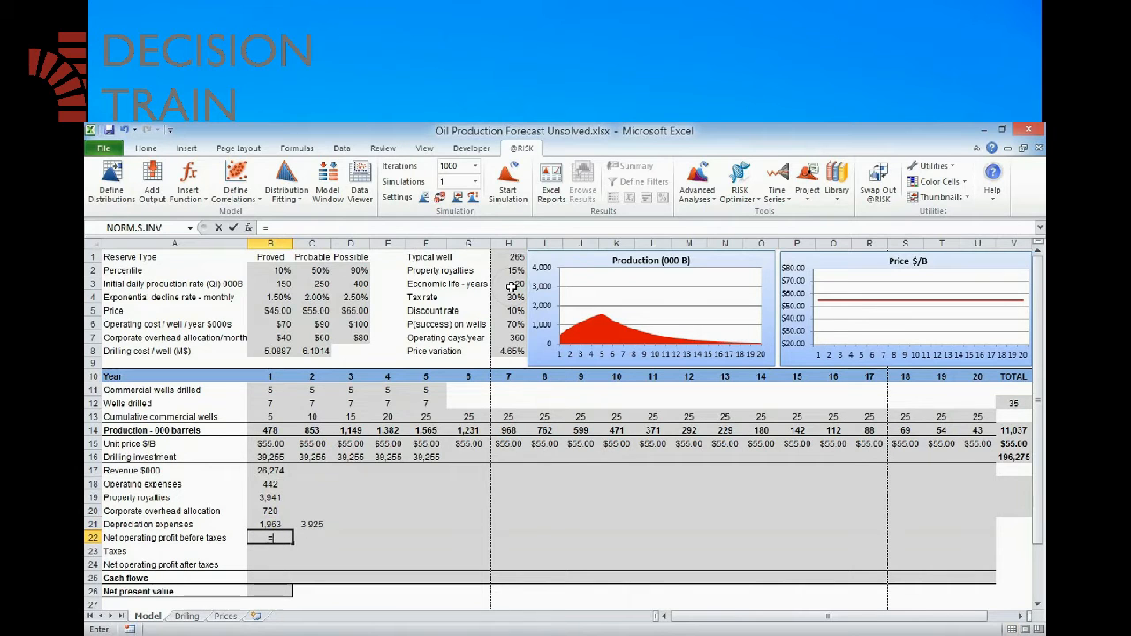
pyautogui.write('B')
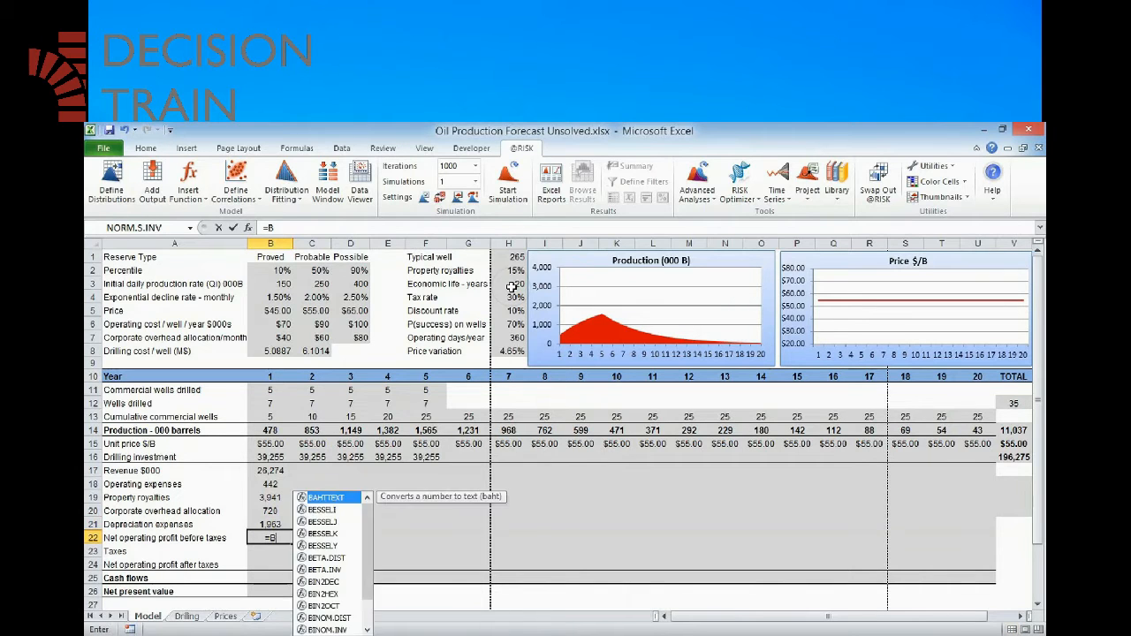
pyautogui.write('17-B18')
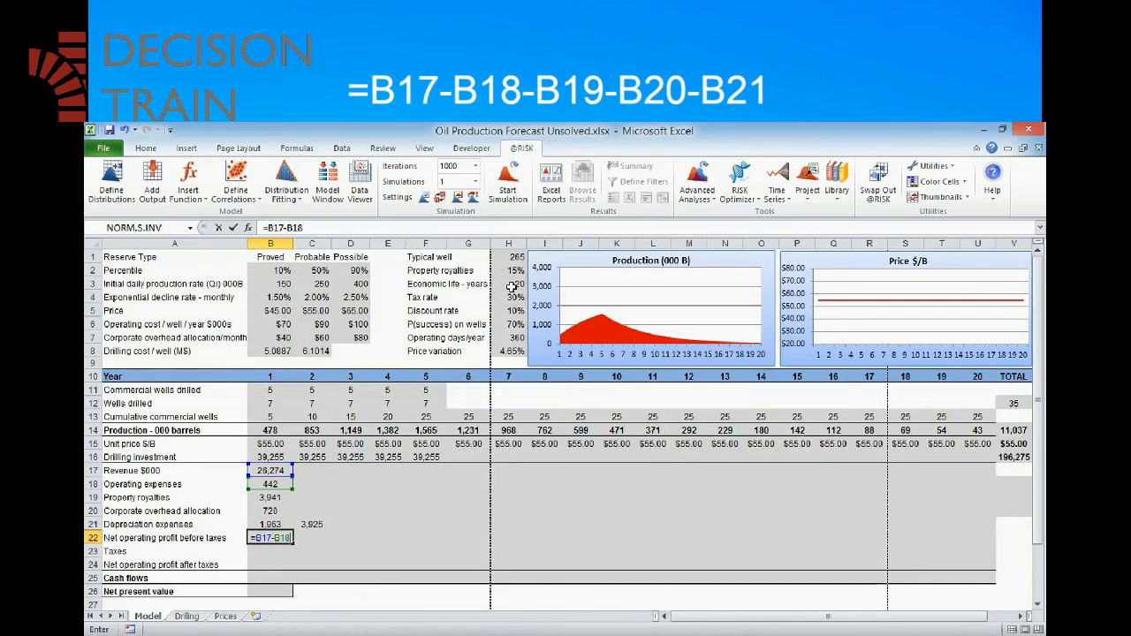
pyautogui.write('-B19-')
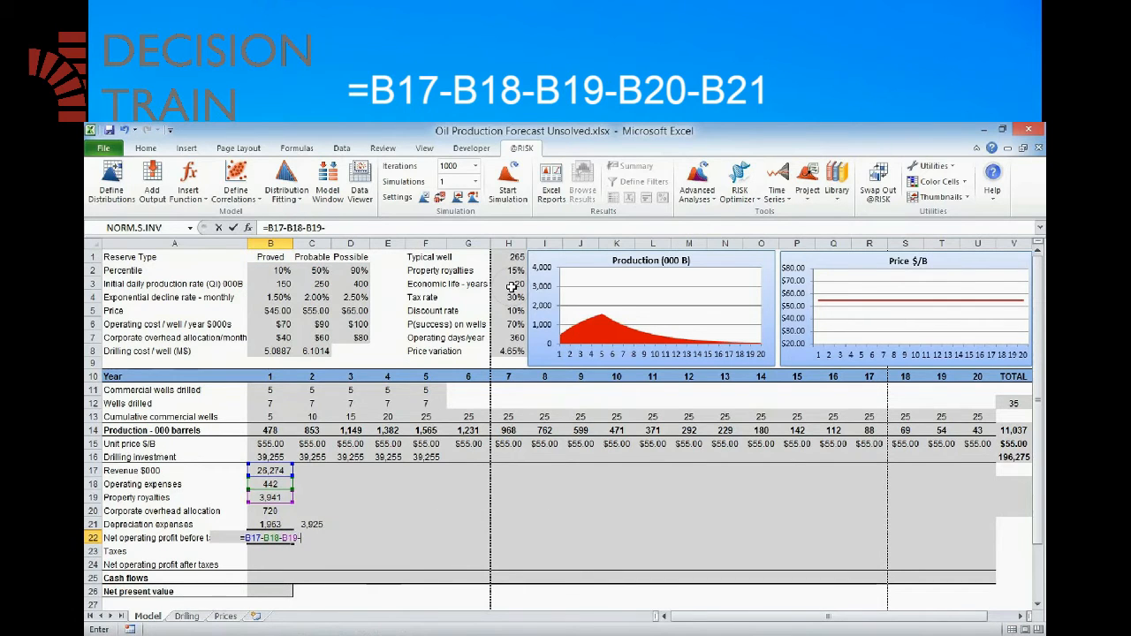
pyautogui.write('B20-B21')
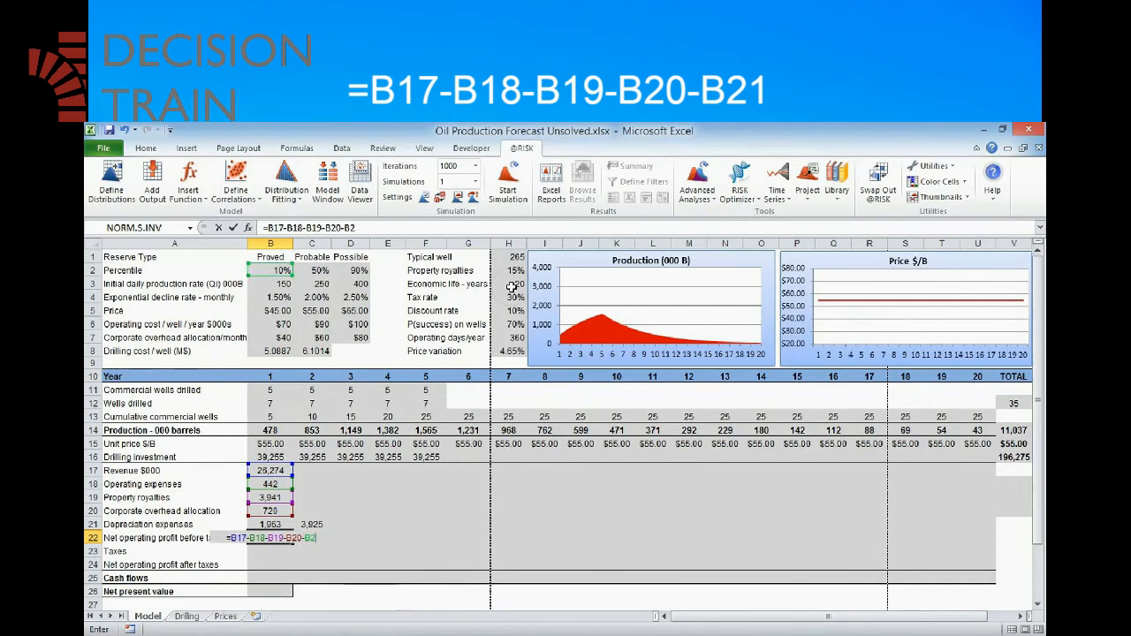
pyautogui.press('Return')
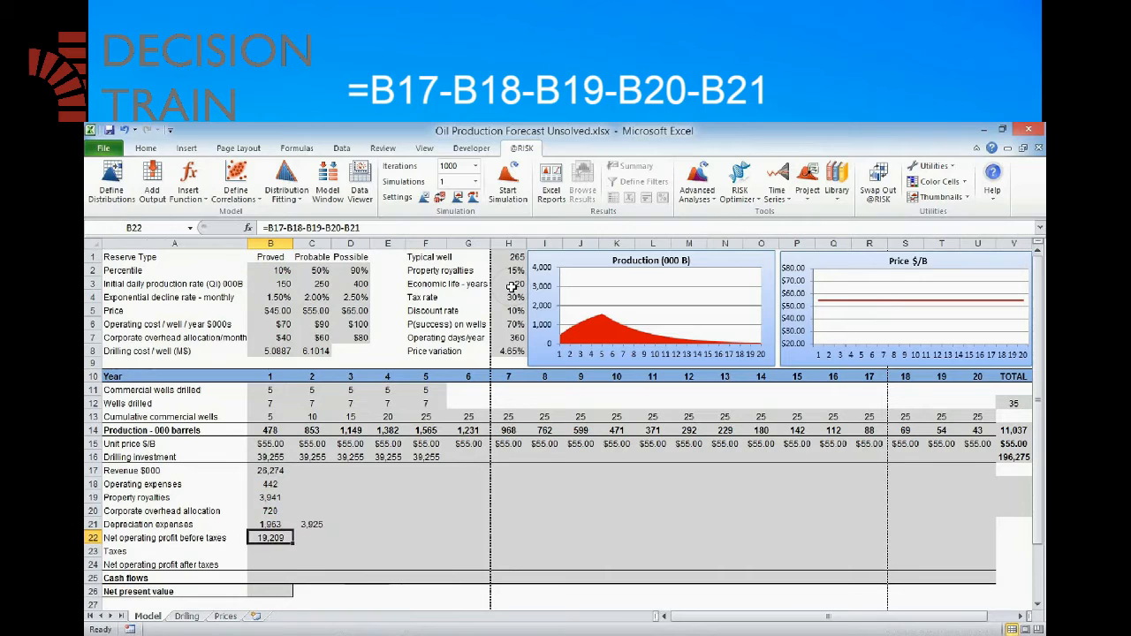
pyautogui.press('F2')
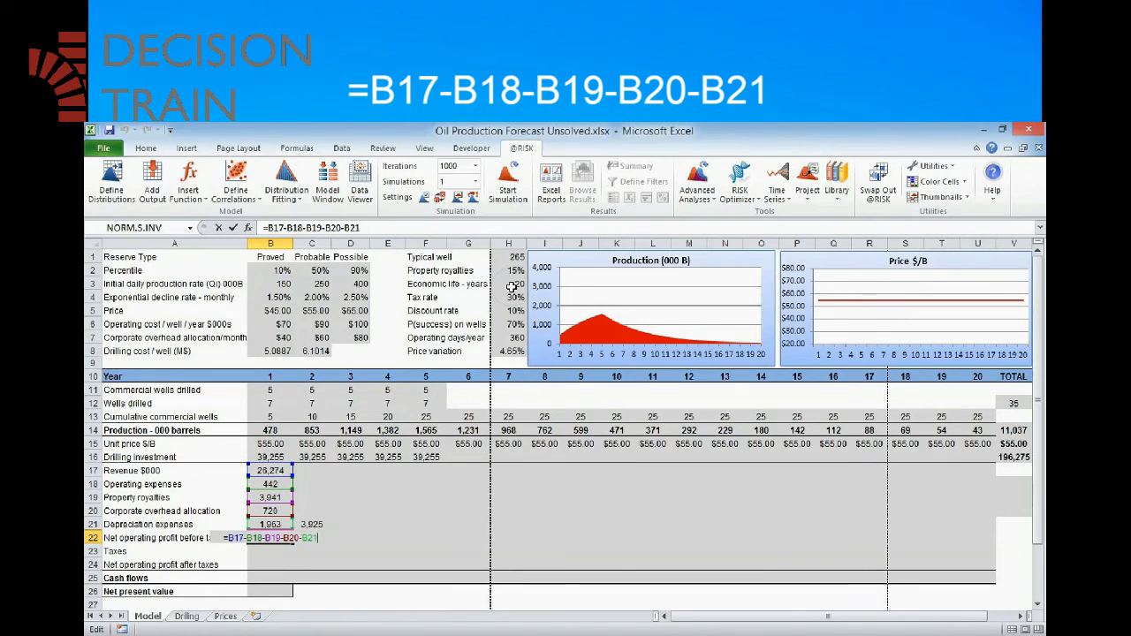
pyautogui.press('Return')
# Enter the year 1 taxes formula =B22*TaxRate in cell B23
pyautogui.write('=')
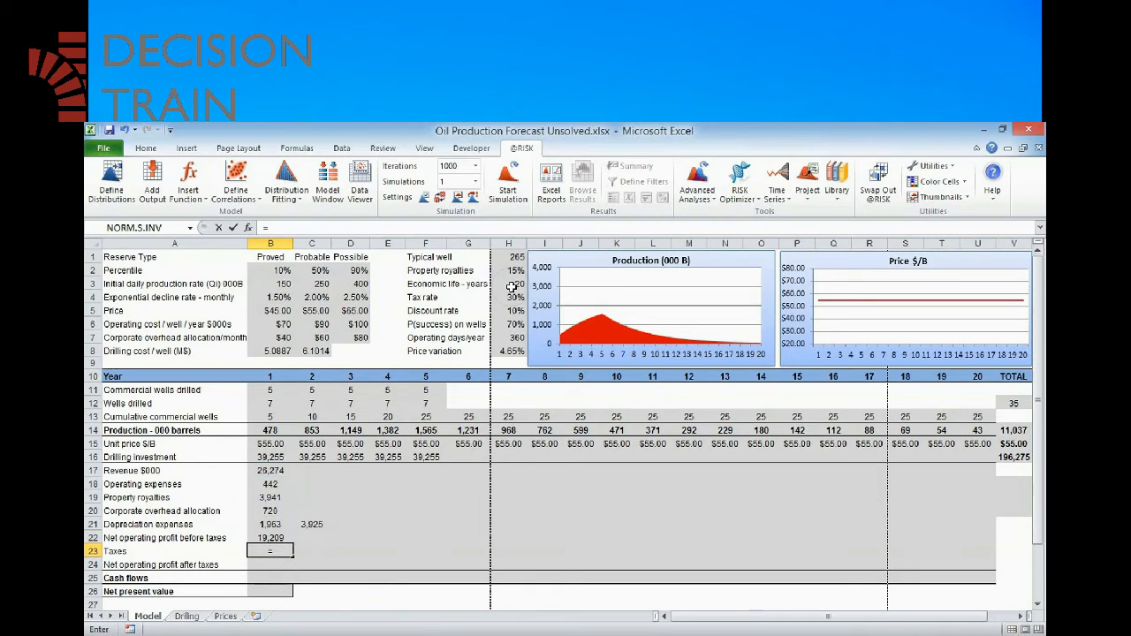
pyautogui.press('Up')
pyautogui.write('*')
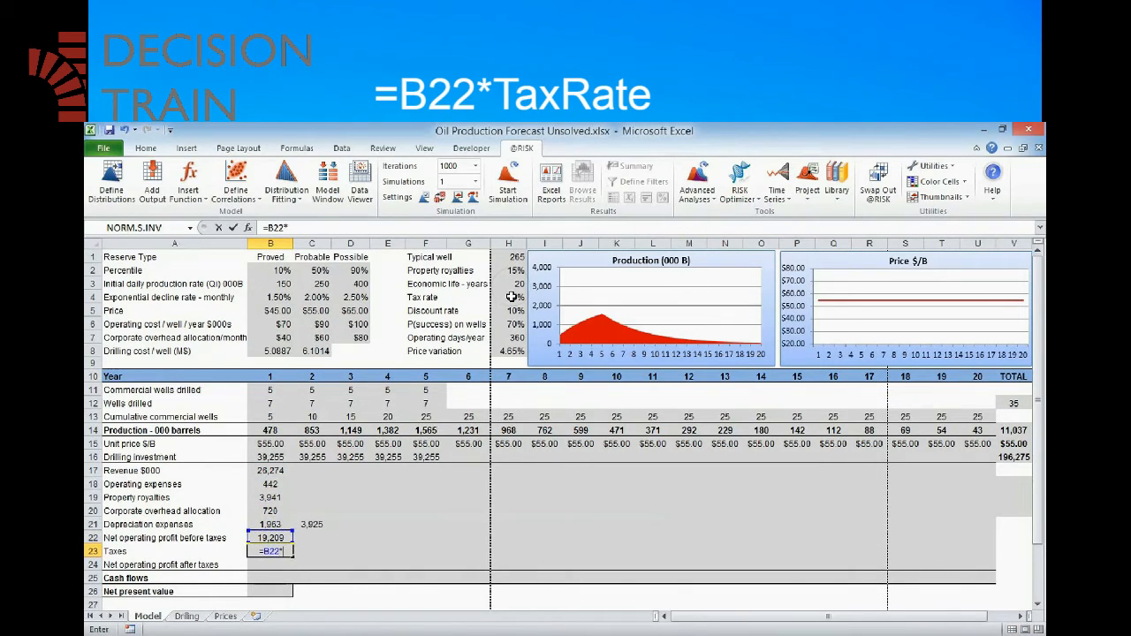
pyautogui.write('TaxRate')
pyautogui.hotkey('ctrl', 'Return')
pyautogui.press('F2')
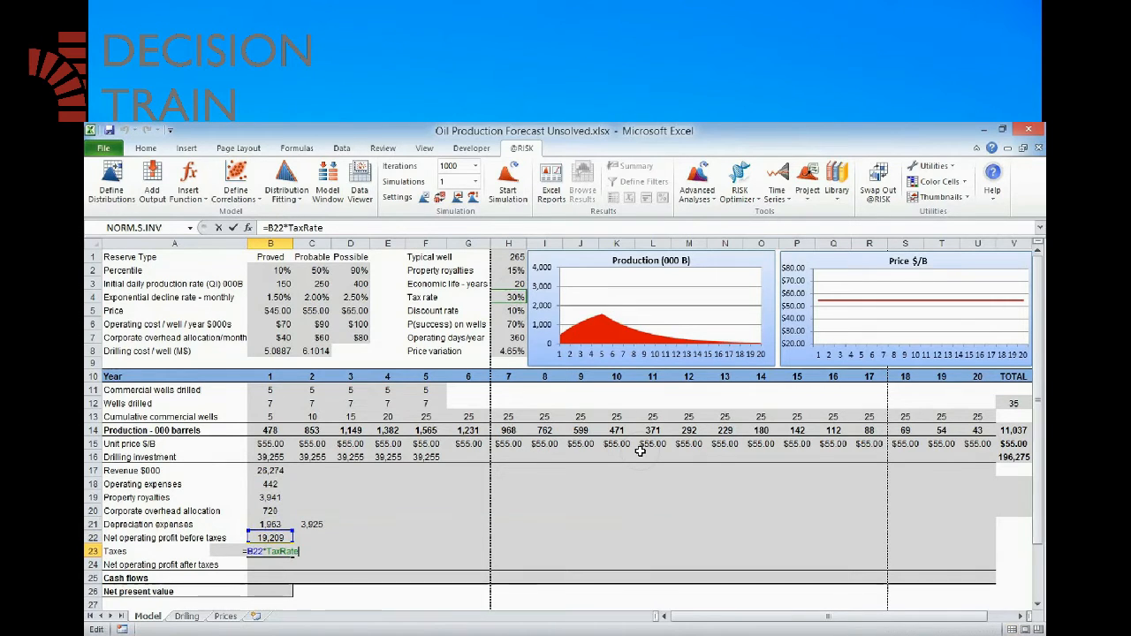
pyautogui.press('Return')
# Enter the year 1 net operating profit after taxes formula =B22-B23 in cell B24
pyautogui.write('=')
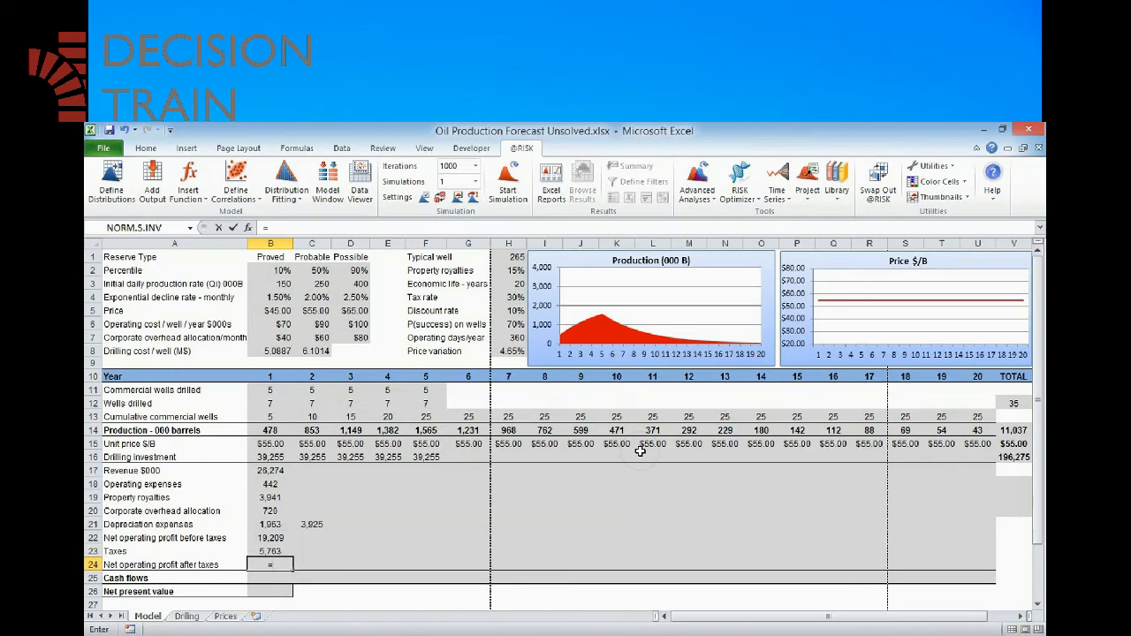
pyautogui.press('Up')
pyautogui.press('Up')
pyautogui.write('-')
pyautogui.press('Up')
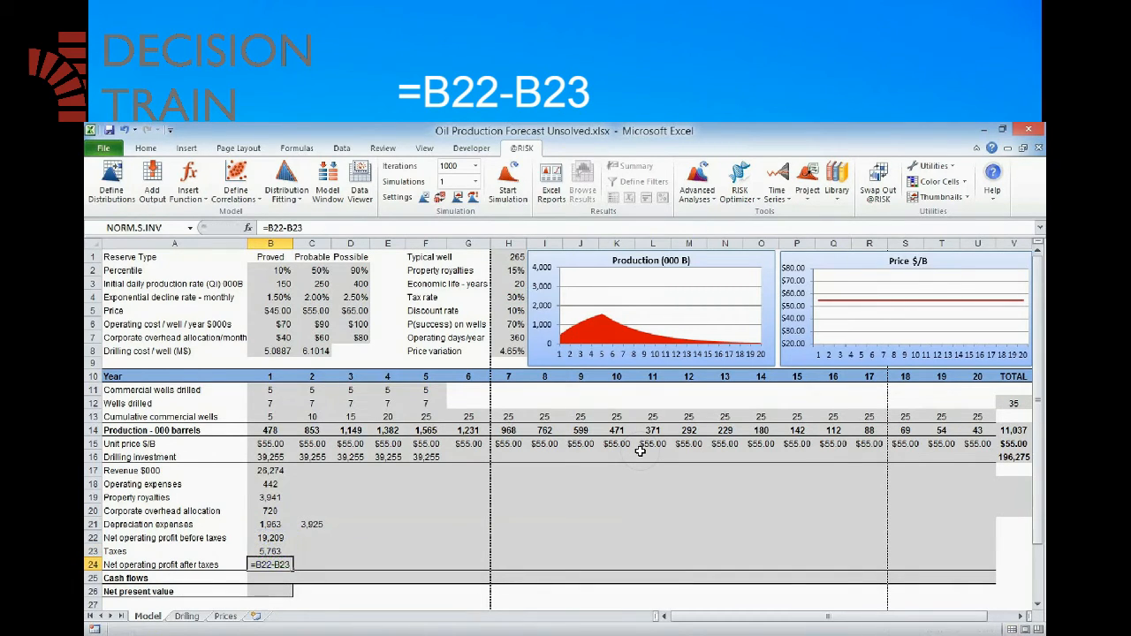
pyautogui.hotkey('ctrl', 'Return')
# Enter the year 1 cash flow formula =B24-B16+B21 in cell B25
pyautogui.press('Down')
pyautogui.write('=')
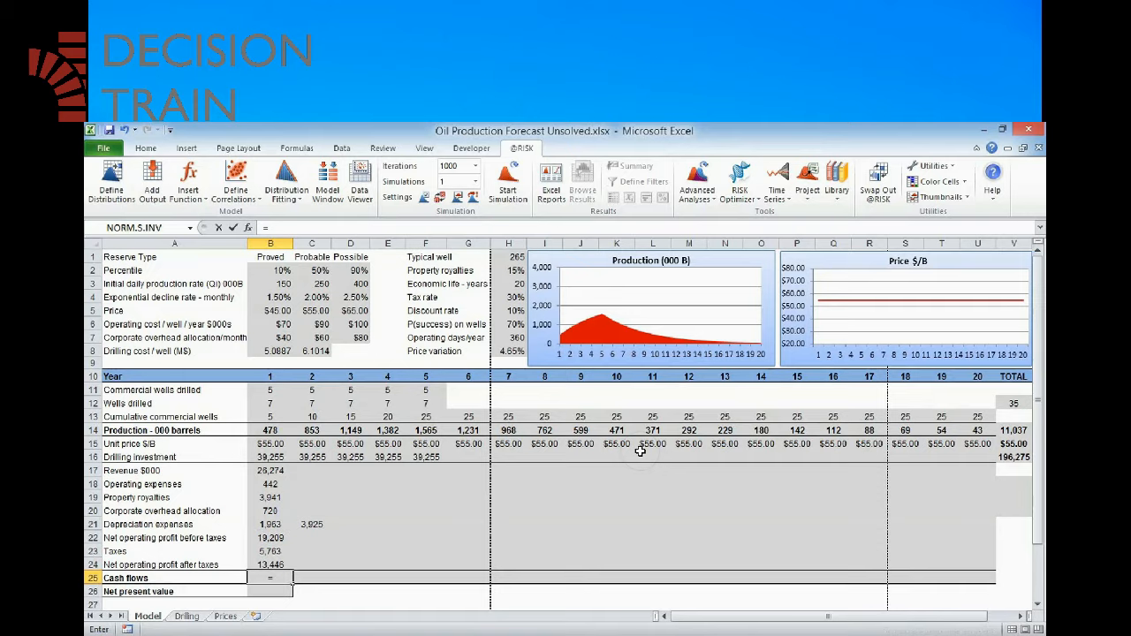
pyautogui.write('B24')
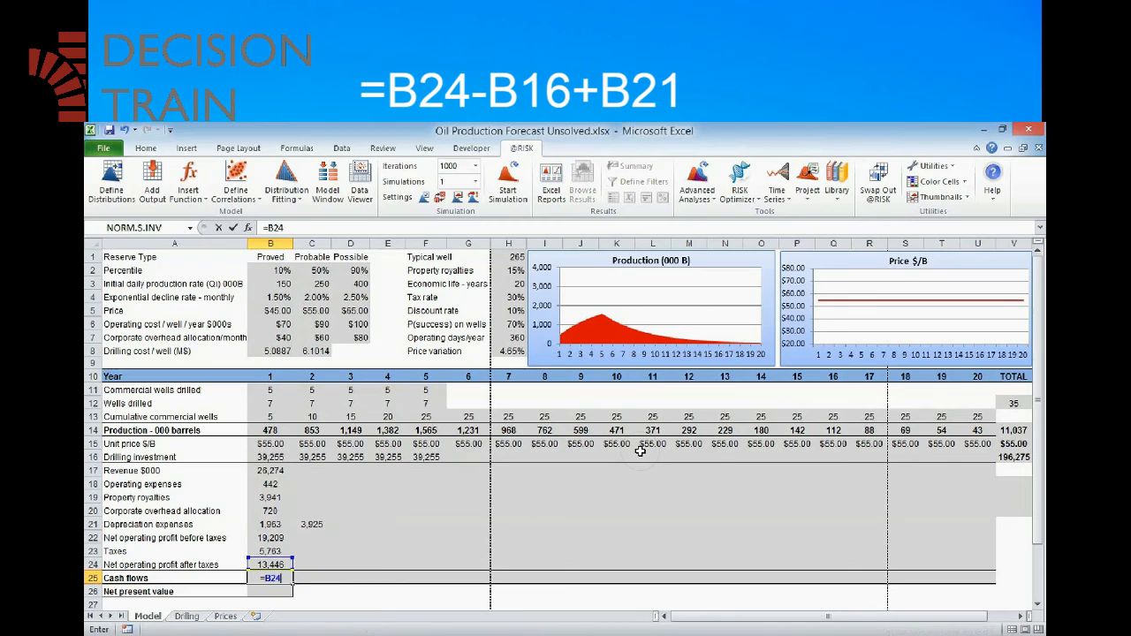
pyautogui.write('-B16+B21')
pyautogui.hotkey('ctrl', 'Return')
pyautogui.press('F2')
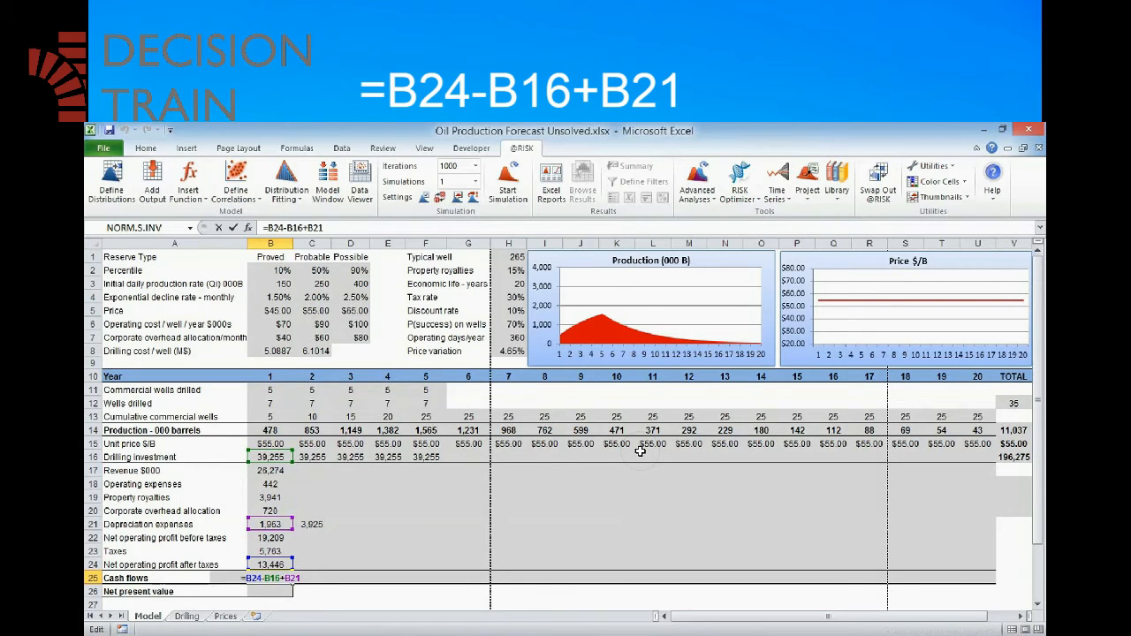
pyautogui.press('Escape')
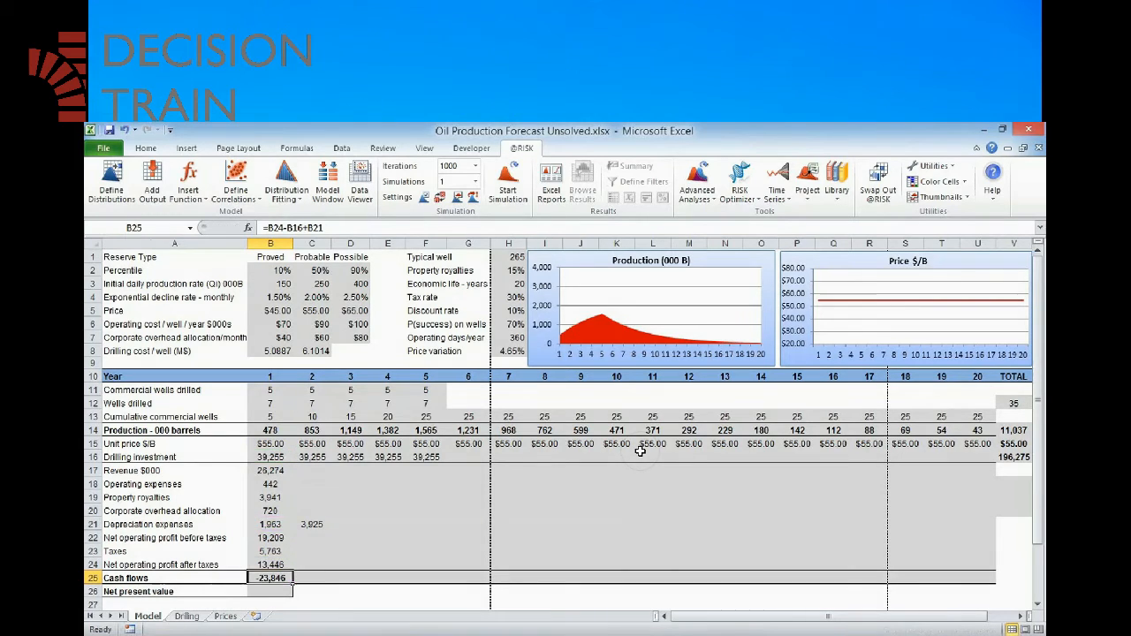
# Copy the year 1 revenue, operating expense, royalty and overhead formulas in B17:B20 across all years through column U
pyautogui.press('Up')
pyautogui.press('Up')
pyautogui.press('Up')
pyautogui.press('Up')
pyautogui.press('Up')
pyautogui.press('Up')
pyautogui.press('Up')
pyautogui.press('Up')
pyautogui.press('Up')
pyautogui.press('Down')
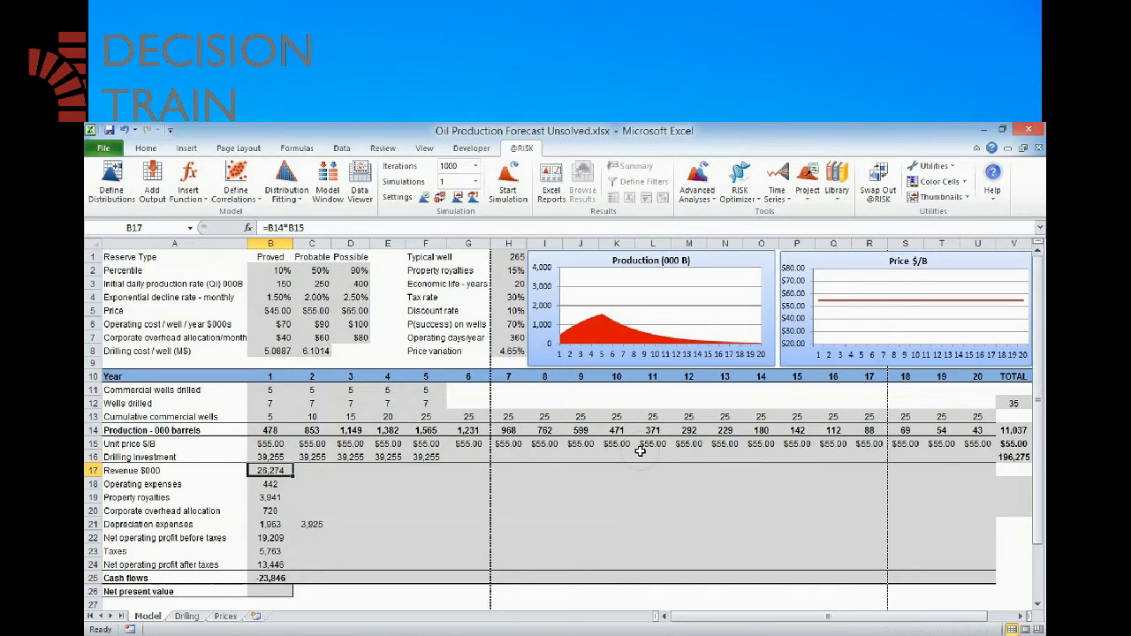
pyautogui.hotkey('shift', 'Down')
pyautogui.hotkey('shift', 'Down')
pyautogui.hotkey('shift', 'Down')
pyautogui.hotkey('ctrl', 'c')
pyautogui.hotkey('shift', 'Right')
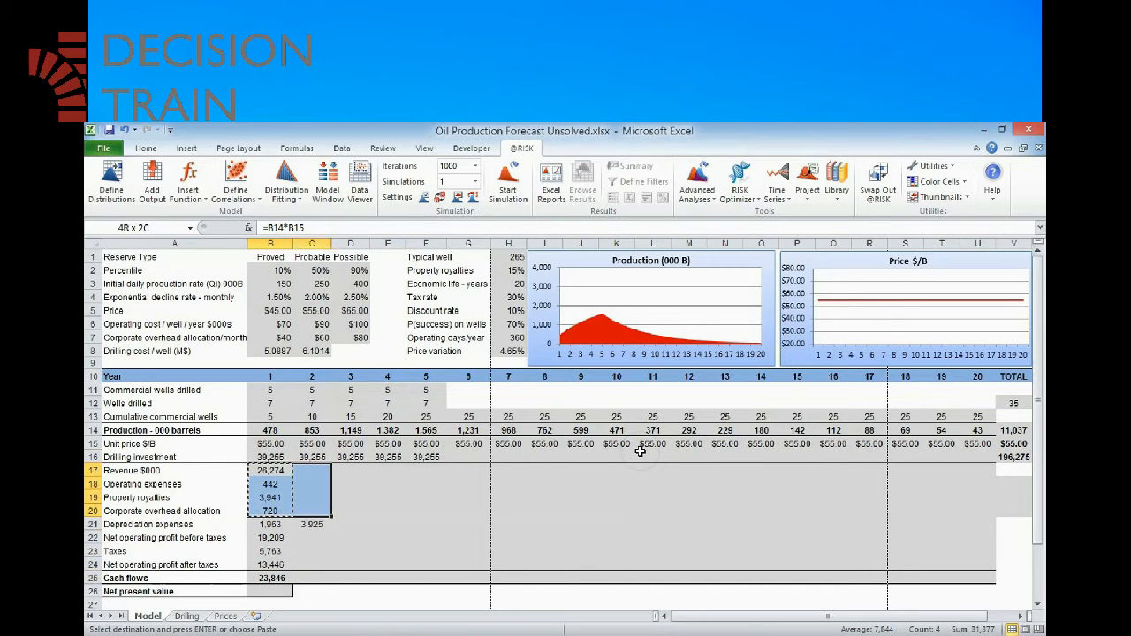
pyautogui.hotkey('shift', 'Right')
pyautogui.hotkey('shift', 'Right')
pyautogui.hotkey('shift', 'Right')
pyautogui.hotkey('shift', 'Right')
pyautogui.hotkey('shift', 'Right')
pyautogui.hotkey('shift', 'Right')
pyautogui.hotkey('shift', 'Right')
pyautogui.hotkey('shift', 'Right')
pyautogui.hotkey('shift', 'Right')
pyautogui.hotkey('shift', 'Right')
pyautogui.hotkey('shift', 'Right')
pyautogui.hotkey('shift', 'Right')
pyautogui.hotkey('shift', 'Right')
pyautogui.hotkey('shift', 'Right')
pyautogui.hotkey('shift', 'Right')
pyautogui.hotkey('shift', 'Right')
pyautogui.hotkey('shift', 'Right')
pyautogui.hotkey('shift', 'Right')
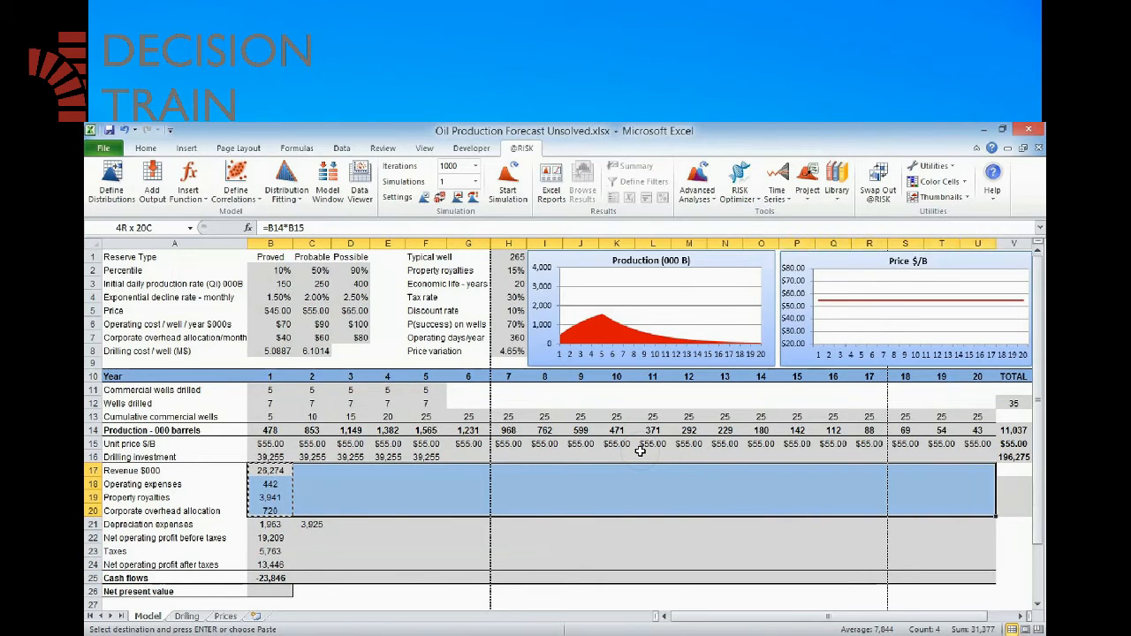
pyautogui.press('Return')
# Copy the year 2 depreciation formula in C21 across the remaining years through U21
pyautogui.press('Down')
pyautogui.press('Down')
pyautogui.press('Down')
pyautogui.press('Down')
pyautogui.press('Right')
pyautogui.hotkey('ctrl', 'c')
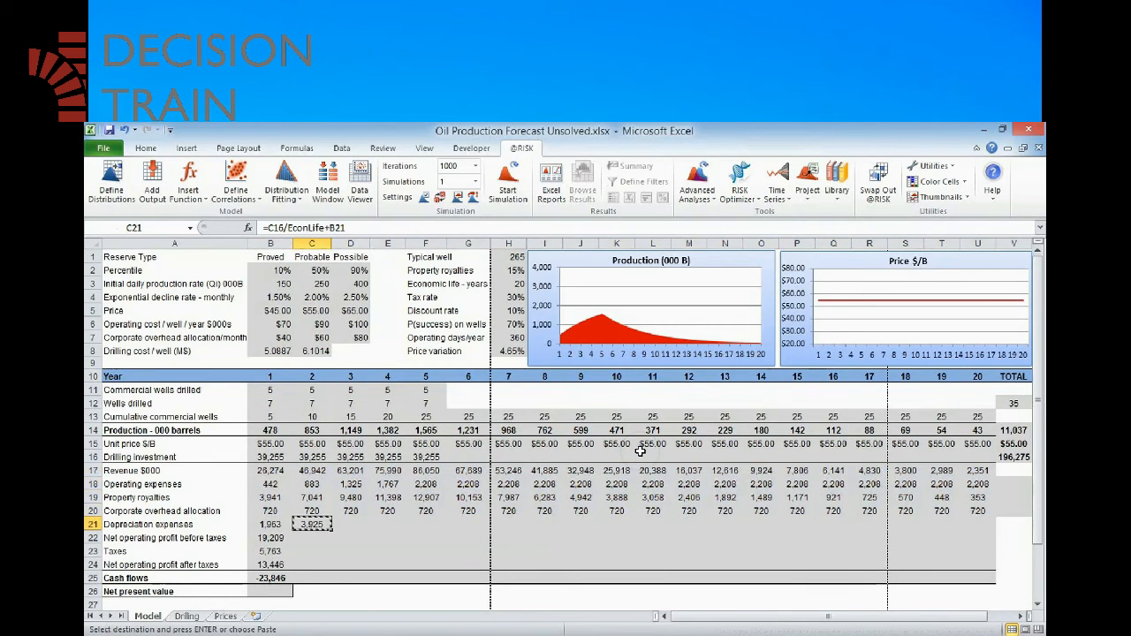
pyautogui.hotkey('shift', 'Right')
pyautogui.hotkey('shift', 'Right')
pyautogui.hotkey('shift', 'Right')
pyautogui.hotkey('shift', 'Right')
pyautogui.hotkey('shift', 'Right')
pyautogui.hotkey('shift', 'Right')
pyautogui.hotkey('shift', 'Right')
pyautogui.hotkey('shift', 'Right')
pyautogui.hotkey('shift', 'Right')
pyautogui.hotkey('shift', 'Right')
pyautogui.hotkey('shift', 'Right')
pyautogui.hotkey('shift', 'Right')
pyautogui.hotkey('shift', 'Right')
pyautogui.hotkey('shift', 'Right')
pyautogui.hotkey('shift', 'Right')
pyautogui.hotkey('shift', 'Right')
pyautogui.hotkey('shift', 'Right')
pyautogui.hotkey('shift', 'Right')
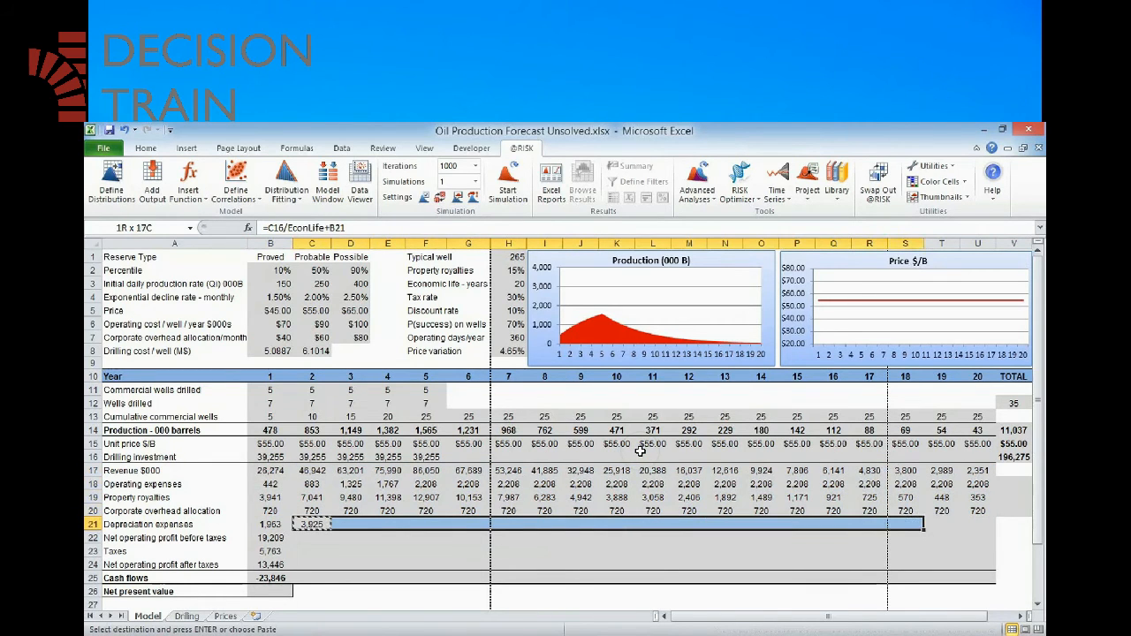
pyautogui.press('Return')
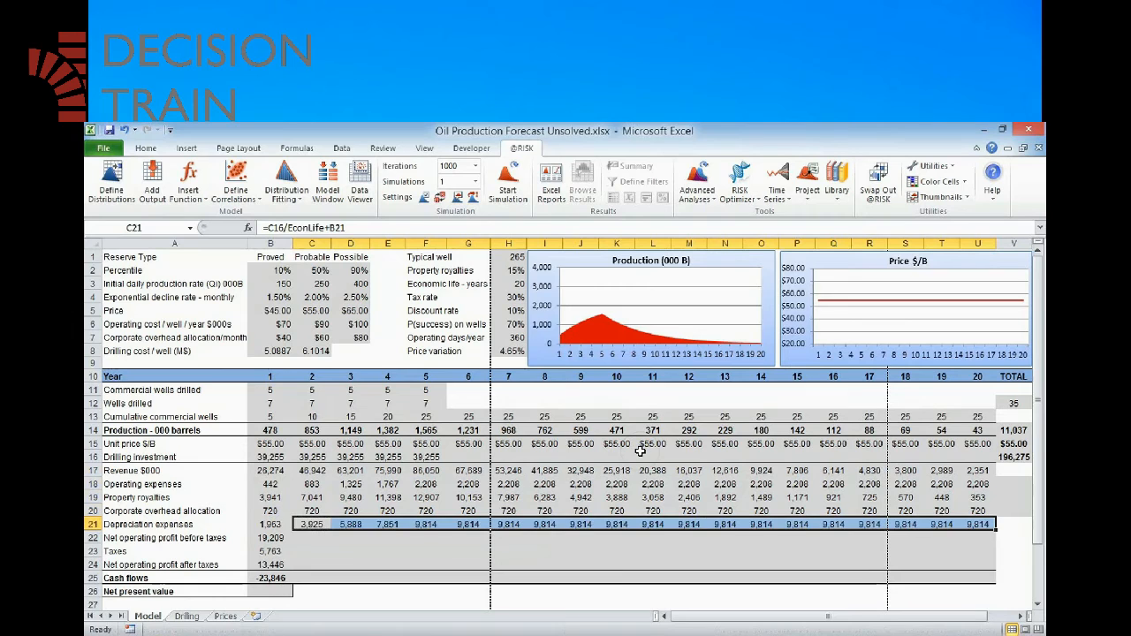
# Copy the year 1 profit, tax and cash flow formulas in B22:B25 across all years through column U
pyautogui.press('Left')
pyautogui.press('Down')
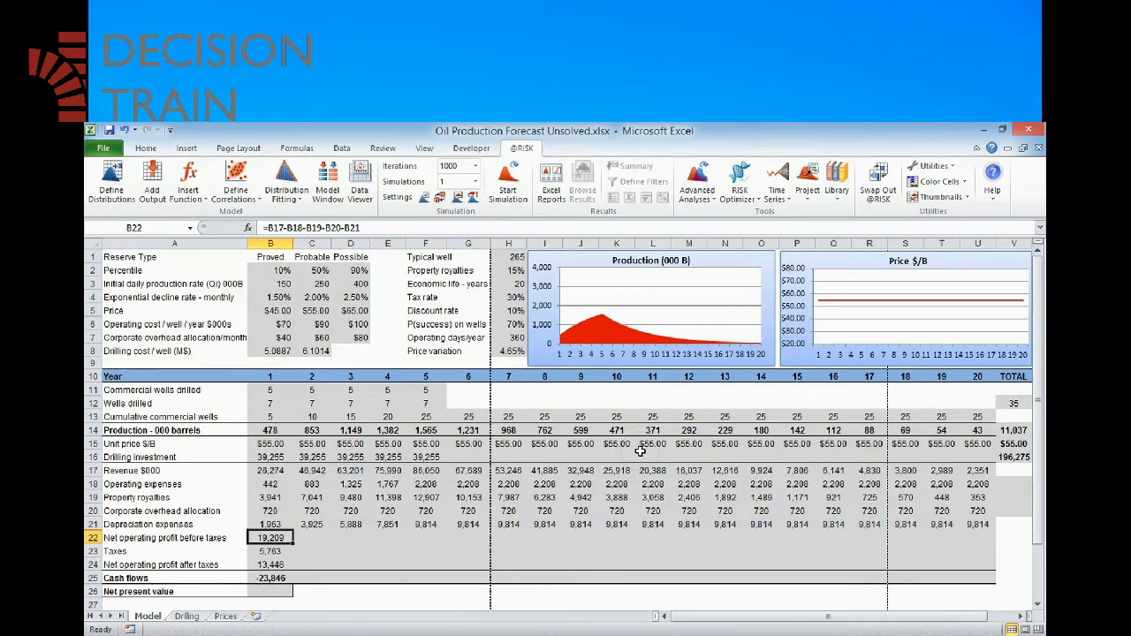
pyautogui.hotkey('shift', 'Down')
pyautogui.hotkey('shift', 'Down')
pyautogui.hotkey('shift', 'Down')
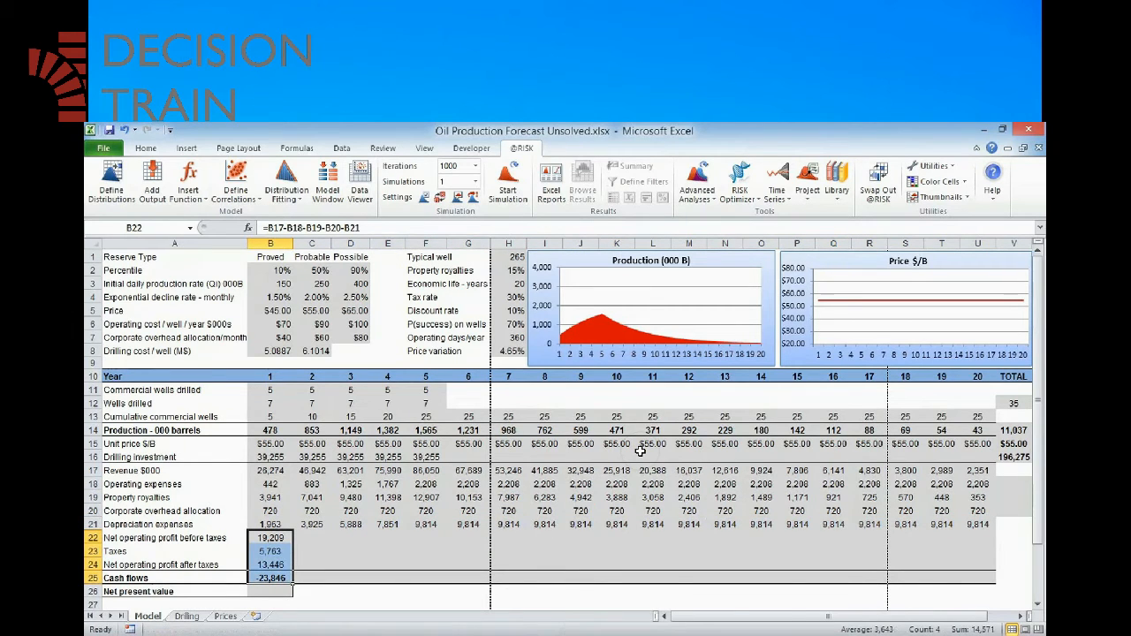
pyautogui.hotkey('ctrl', 'c')
pyautogui.hotkey('shift', 'Right')
pyautogui.hotkey('shift', 'Right')
pyautogui.hotkey('shift', 'Right')
pyautogui.hotkey('shift', 'Right')
pyautogui.hotkey('shift', 'Right')
pyautogui.hotkey('shift', 'Right')
pyautogui.hotkey('shift', 'Right')
pyautogui.hotkey('shift', 'Right')
pyautogui.hotkey('shift', 'Right')
pyautogui.hotkey('shift', 'Right')
pyautogui.hotkey('shift', 'Right')
pyautogui.hotkey('shift', 'Right')
pyautogui.hotkey('shift', 'Right')
pyautogui.hotkey('shift', 'Right')
pyautogui.hotkey('shift', 'Right')
pyautogui.hotkey('shift', 'Right')
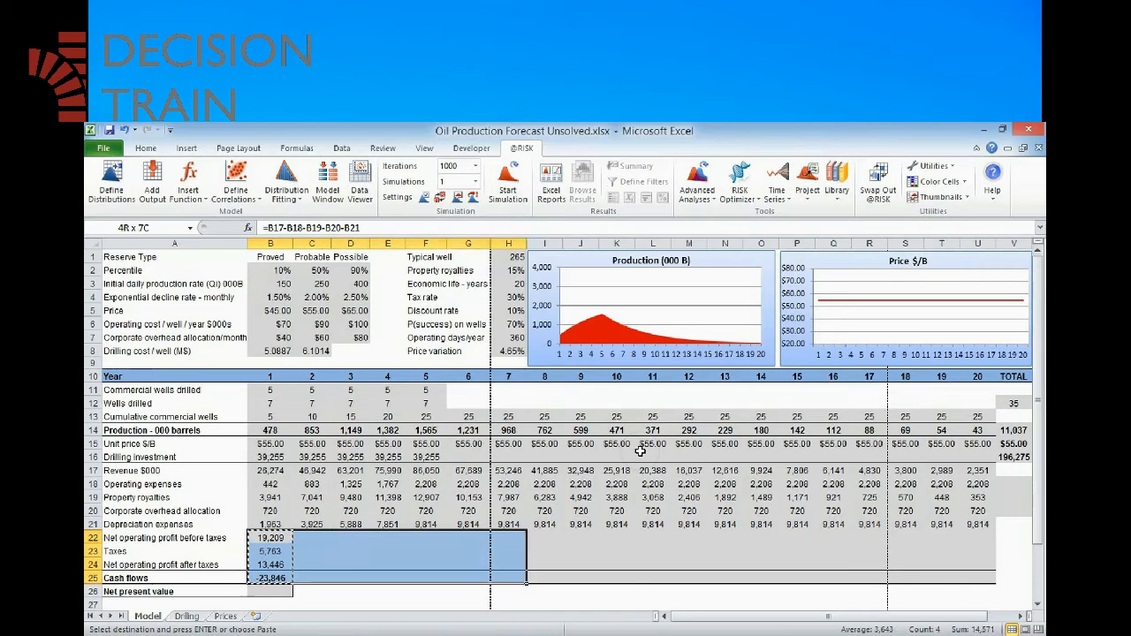
pyautogui.hotkey('shift', 'Right')
pyautogui.hotkey('shift', 'Right')
pyautogui.hotkey('shift', 'Right')
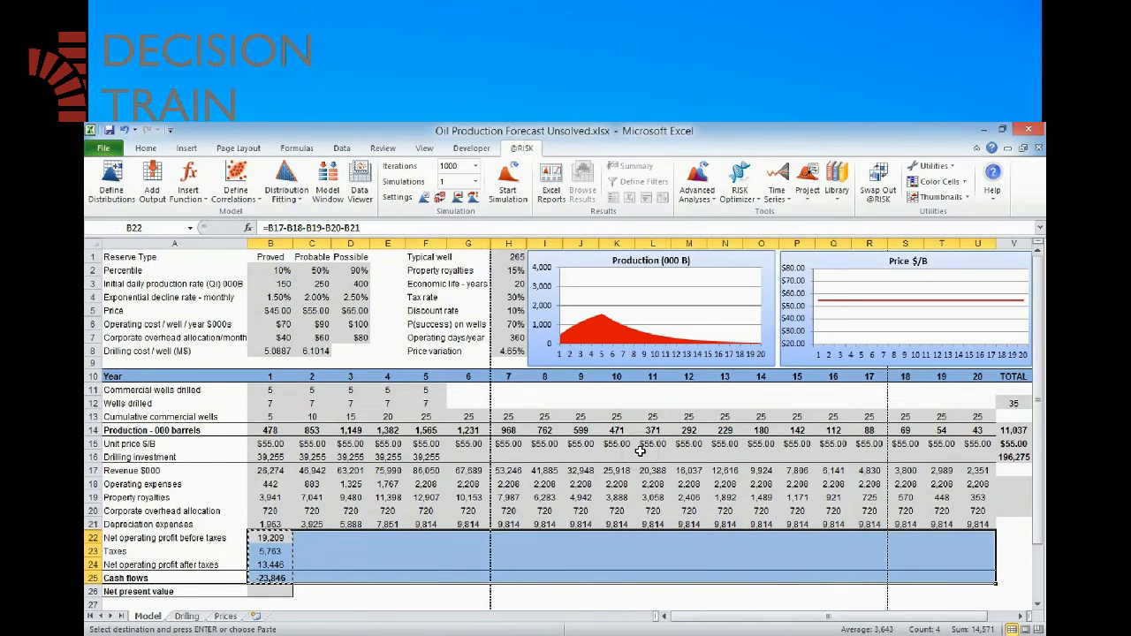
pyautogui.hotkey('ctrl', 'v')
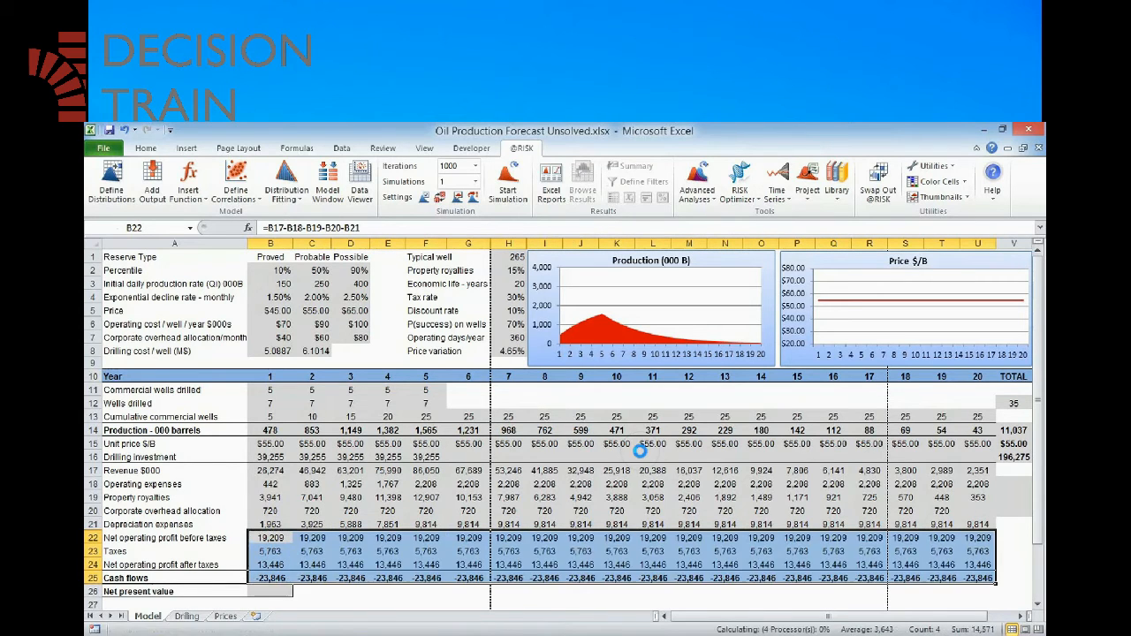
pyautogui.press('Escape')
pyautogui.press('Left')
pyautogui.press('Right')
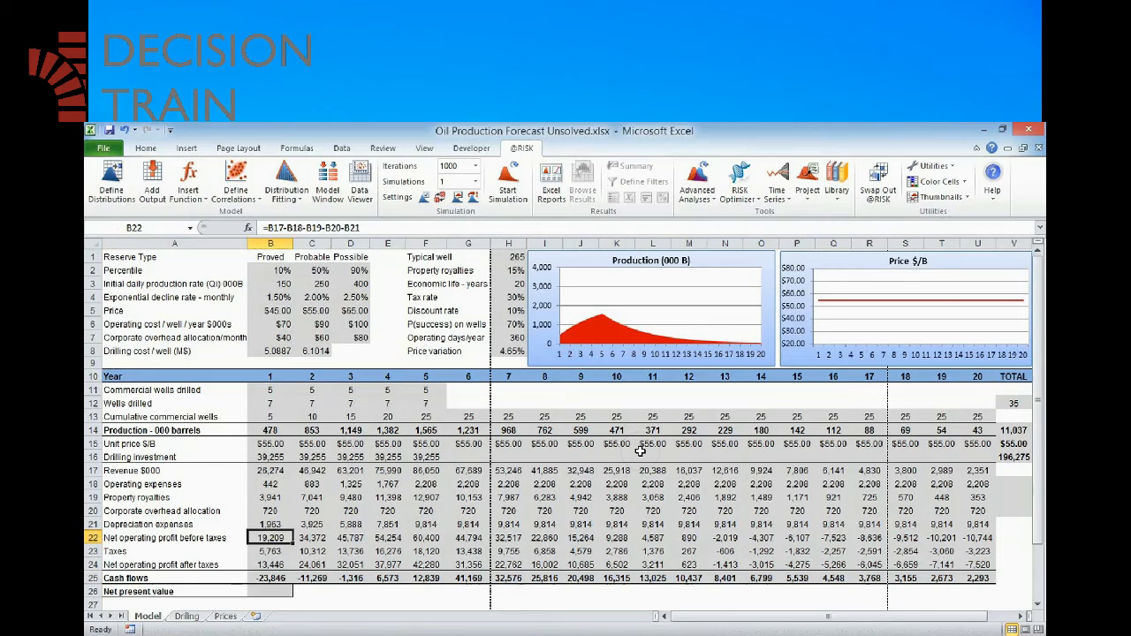
# Enter the net present value formula =NPV(DiscRate,B25:U25) in cell B26
pyautogui.press('Down')
pyautogui.press('Down')
pyautogui.press('Down')
pyautogui.press('Down')
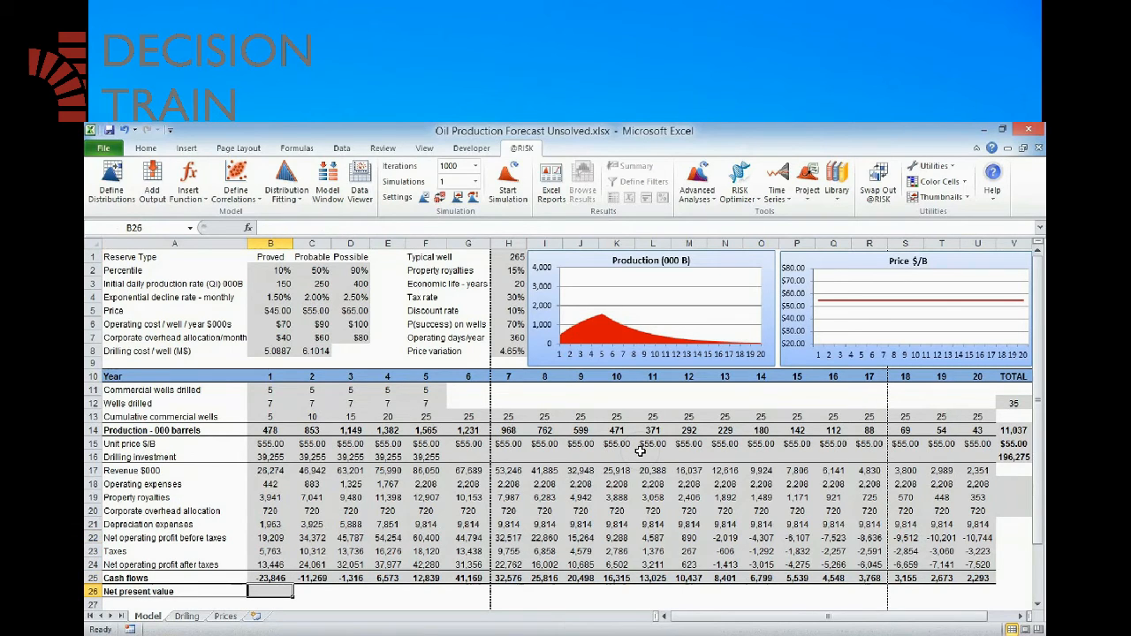
pyautogui.write('=')
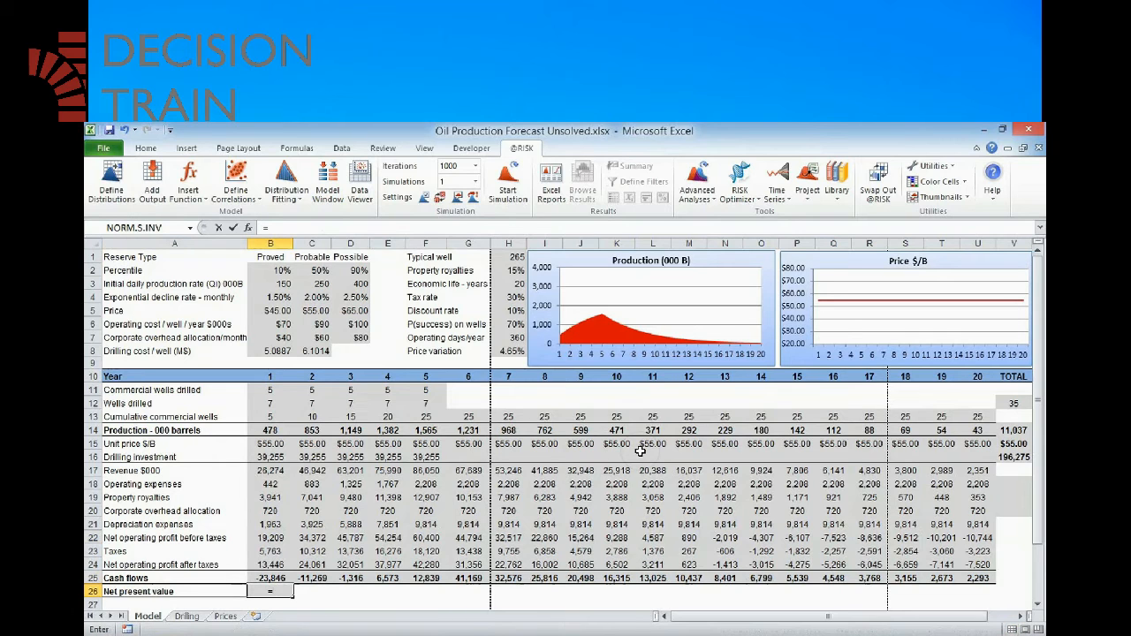
pyautogui.write('NPV(')
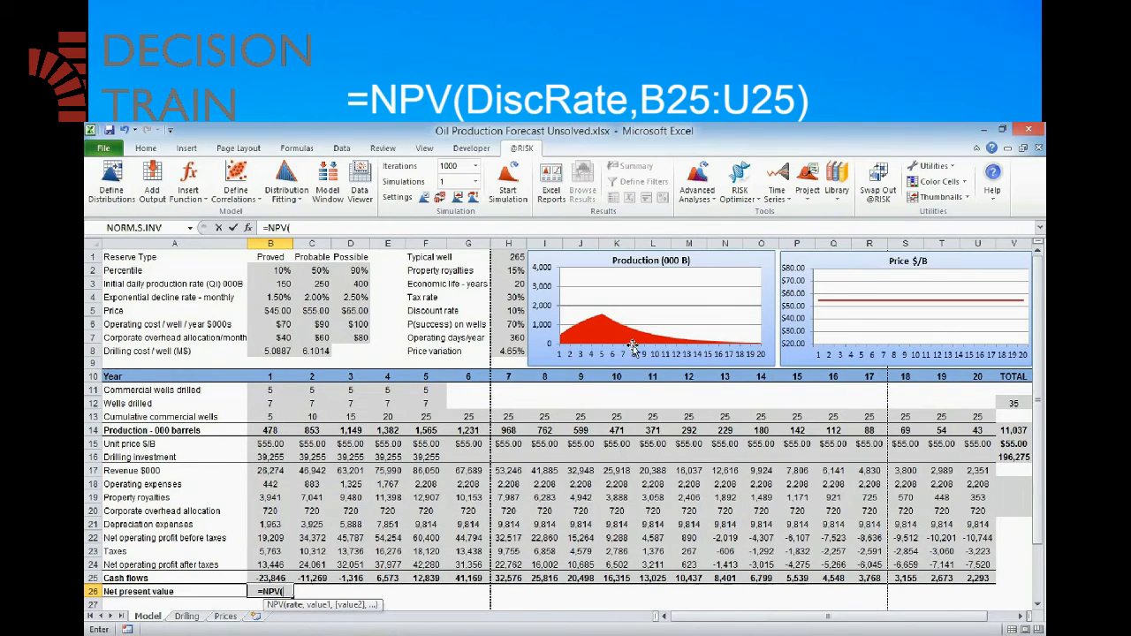
pyautogui.click(510, 312)
pyautogui.write(',')
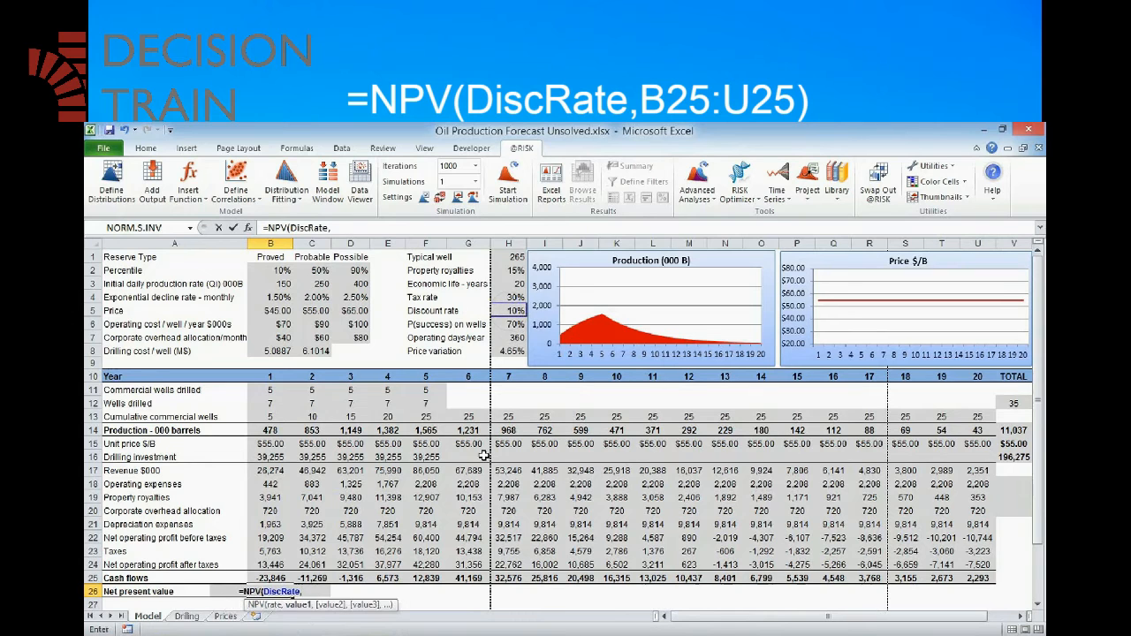
pyautogui.click(276, 576)
pyautogui.hotkey('ctrl', 'shift', 'Right')
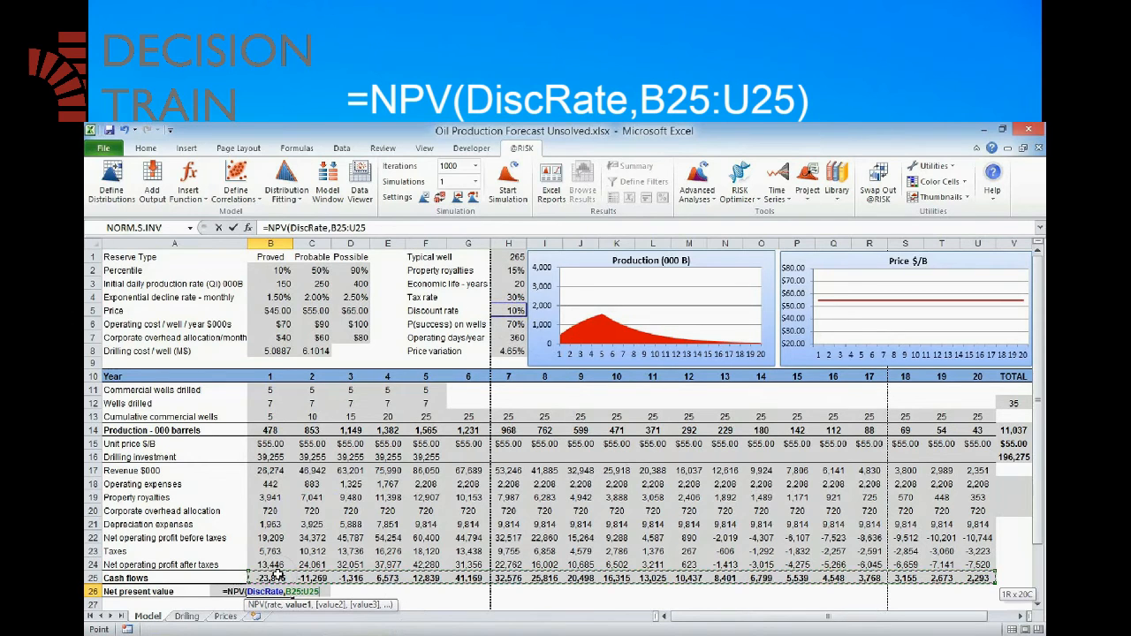
pyautogui.write(')')
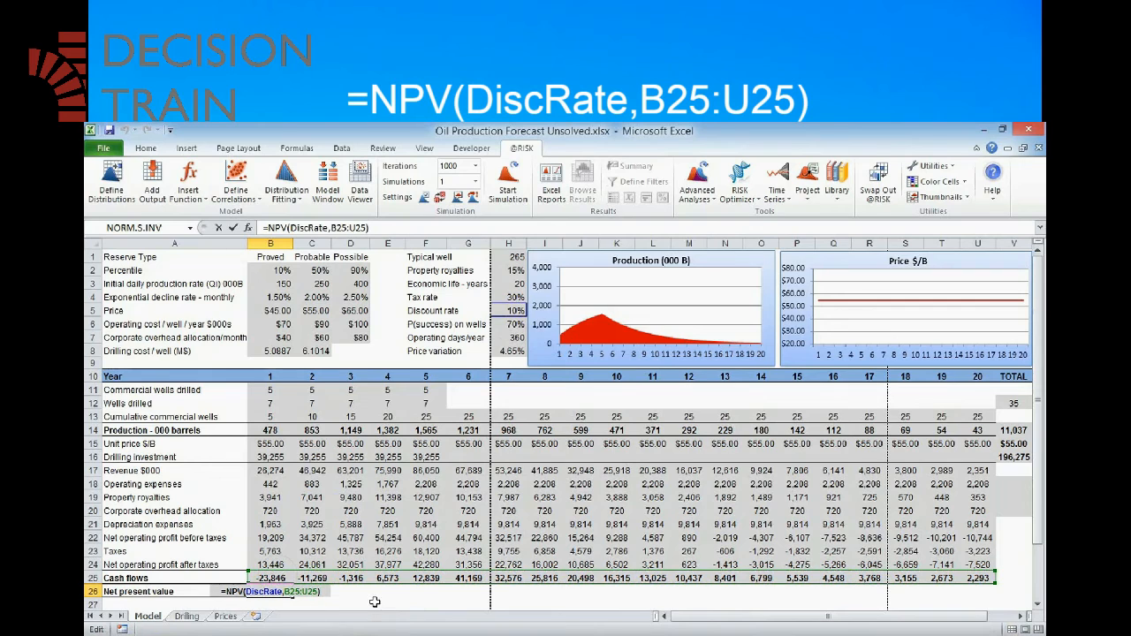
pyautogui.hotkey('ctrl', 'Return')
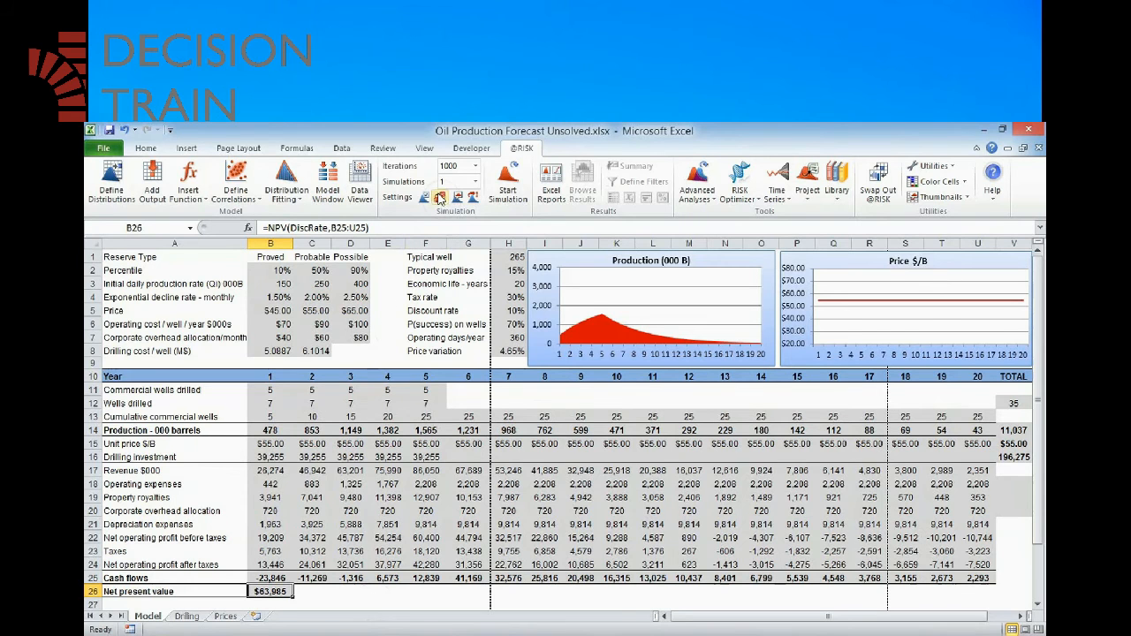
pyautogui.click(438, 196)
# Recalculate the model repeatedly to examine how production, price, cash flows and net present value vary between random samples
pyautogui.press('F9')
pyautogui.press('F9')
pyautogui.press('F9')
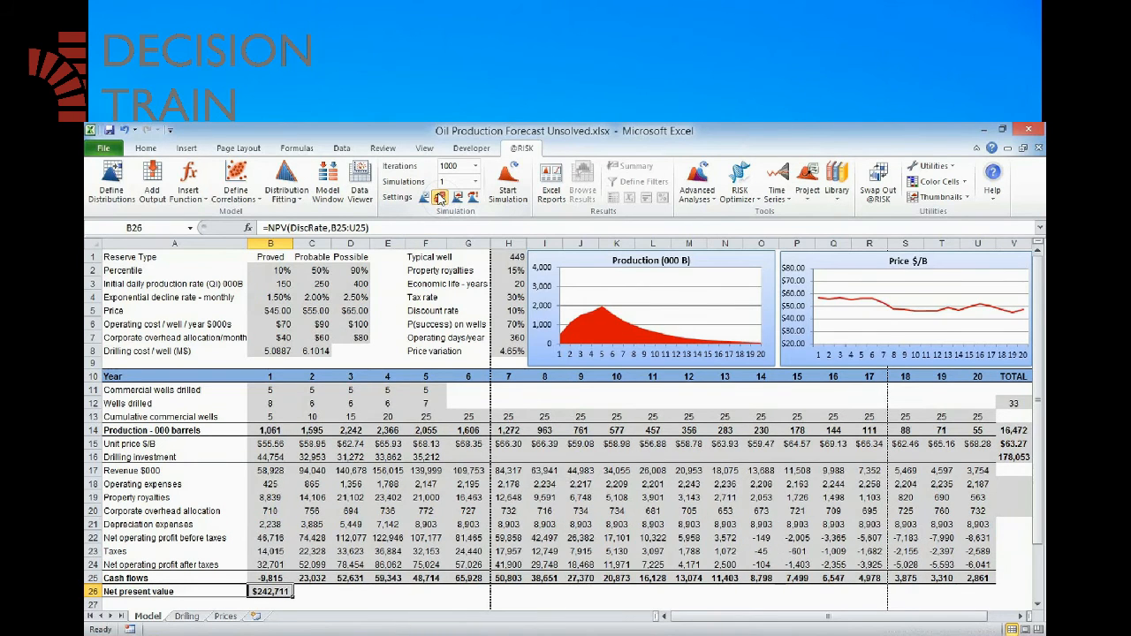
pyautogui.press('F9')
pyautogui.press('F9')
pyautogui.press('F9')
pyautogui.press('F9')
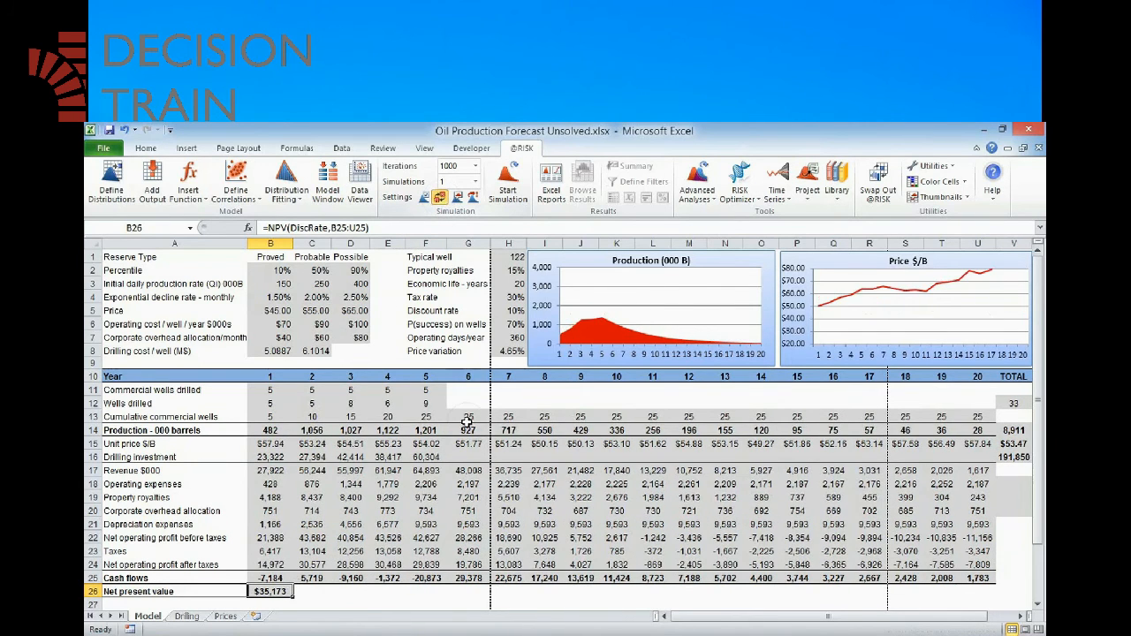
pyautogui.press('F9')
pyautogui.press('F9')
pyautogui.press('F9')
pyautogui.press('F9')
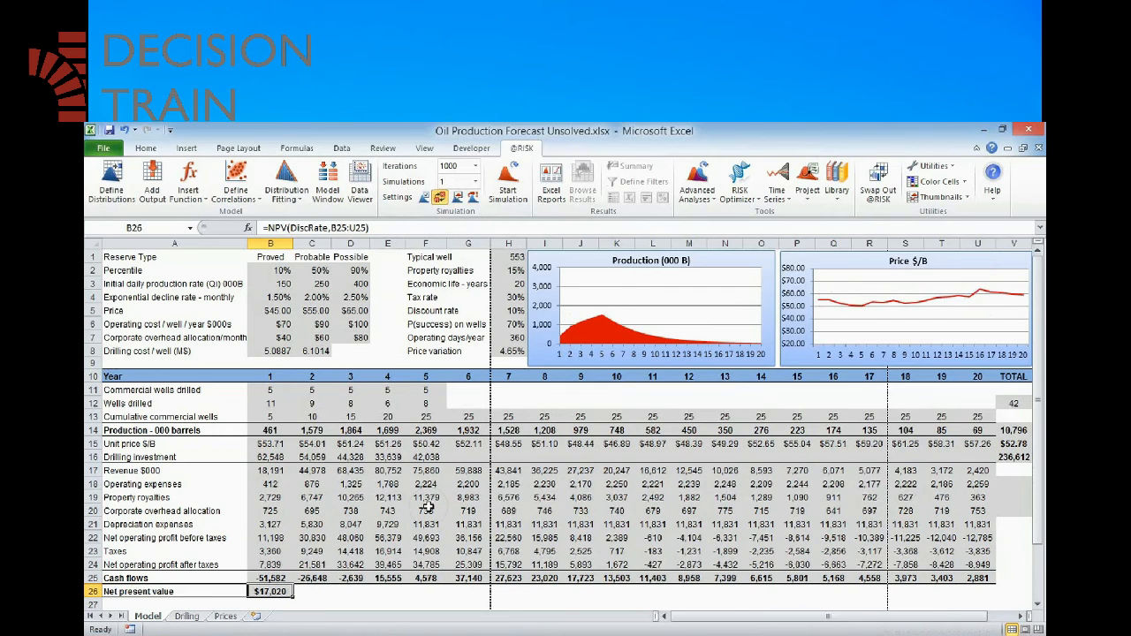
pyautogui.press('F9')
pyautogui.press('F9')
pyautogui.press('F9')
pyautogui.press('F9')
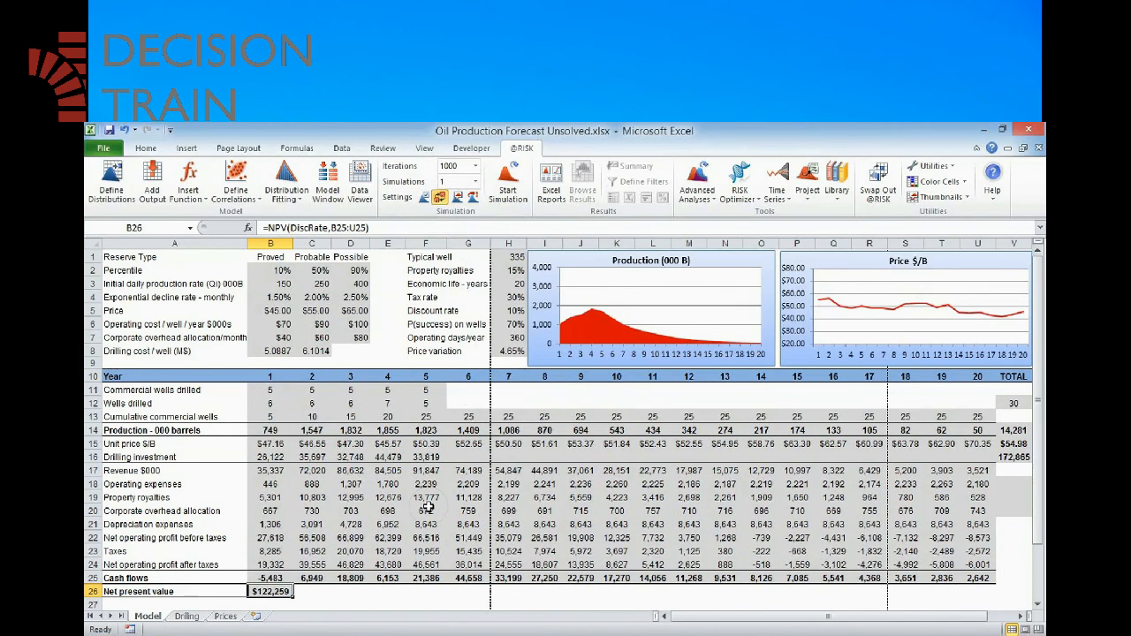
pyautogui.press('F9')
pyautogui.press('F9')
pyautogui.press('F9')
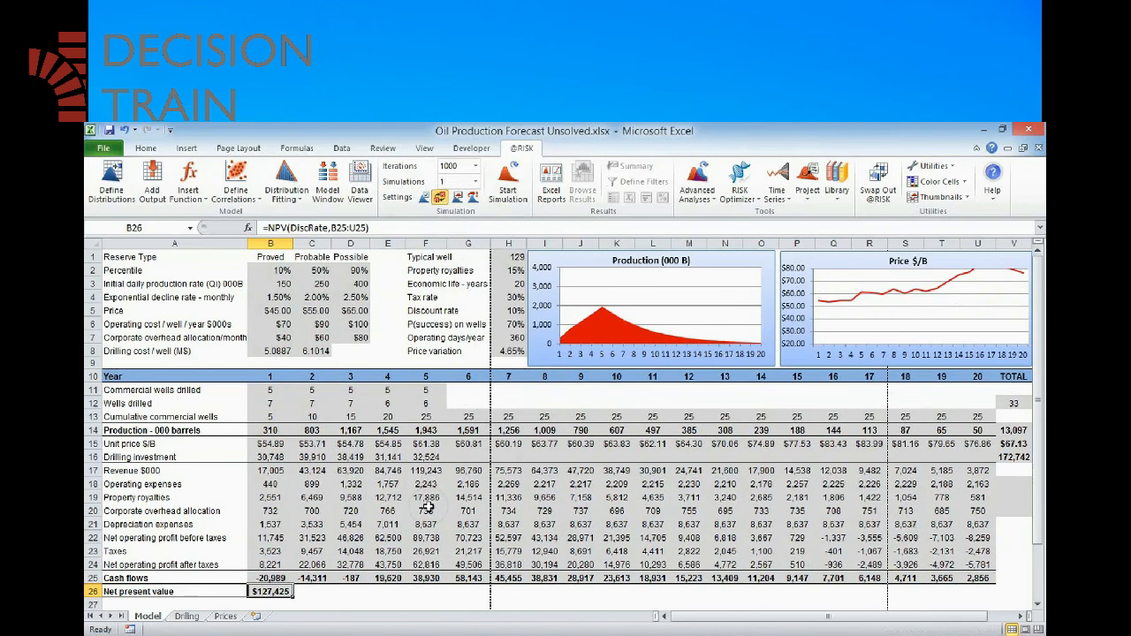